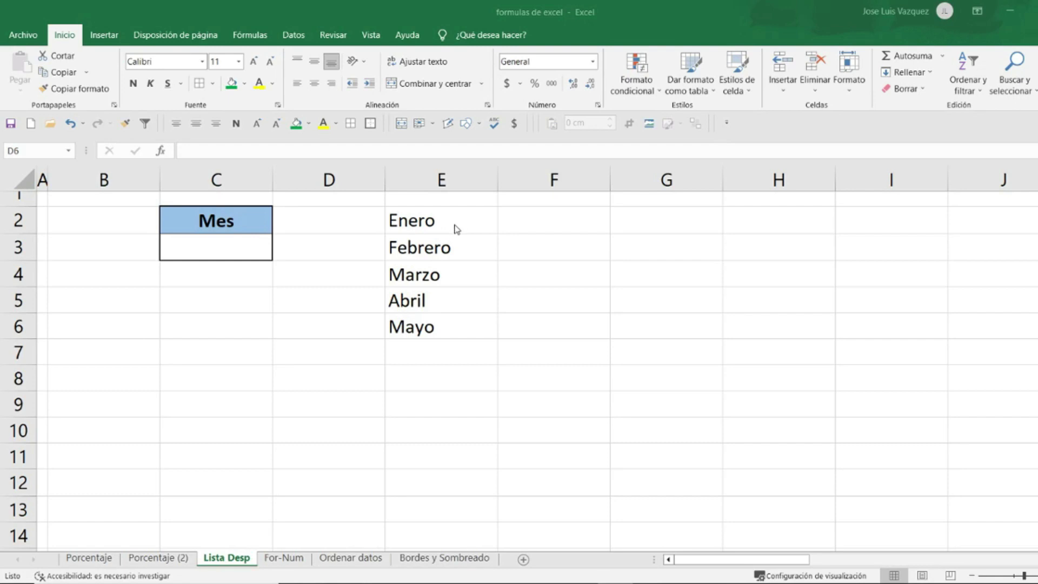
Step: Point out the months in E2:E6, select cell C3 under Mes, and show the Datos ribbon
drag(454, 224, 468, 352)
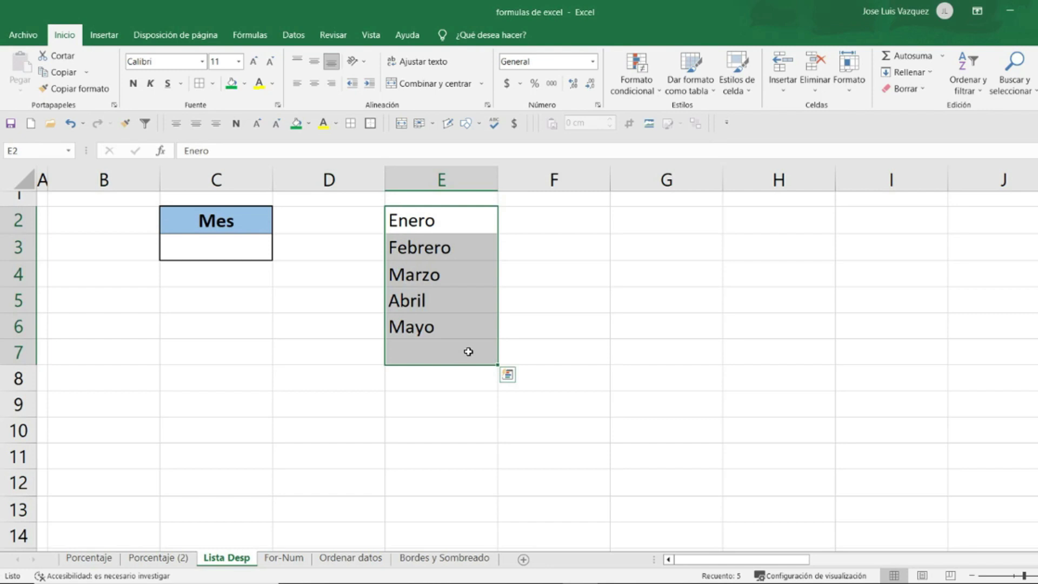
click(220, 244)
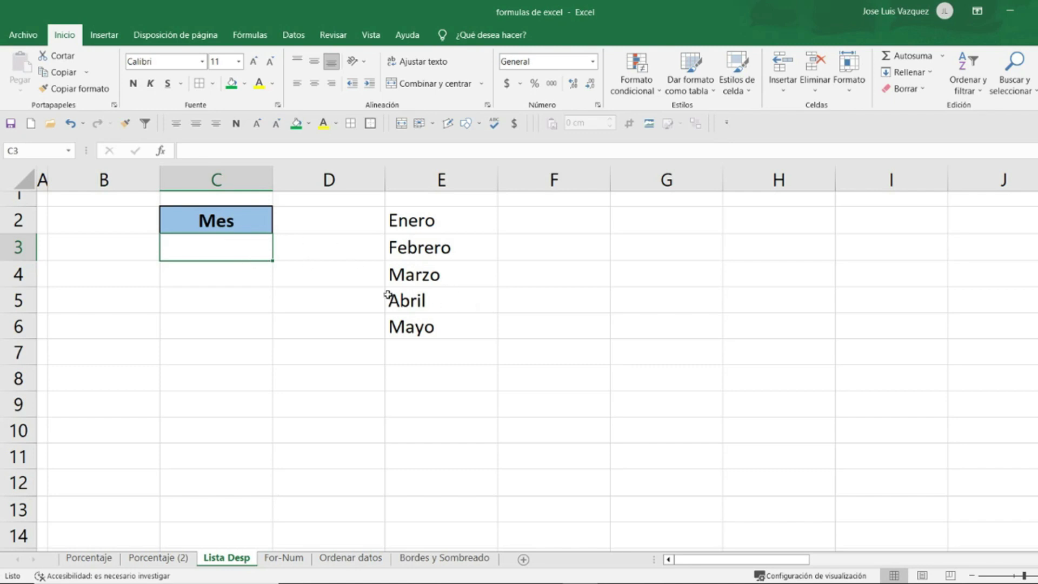
drag(237, 263, 238, 246)
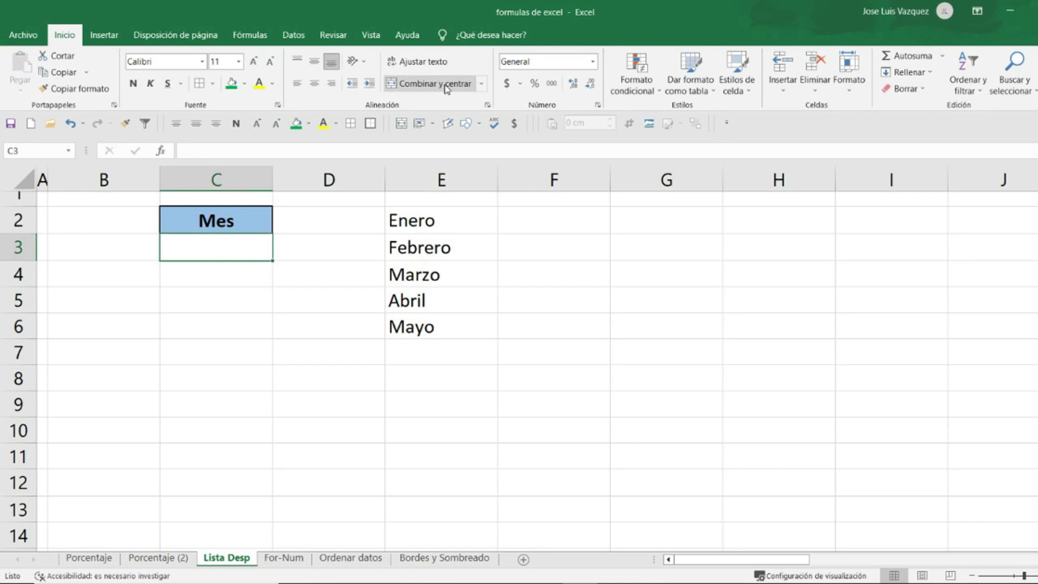
click(292, 35)
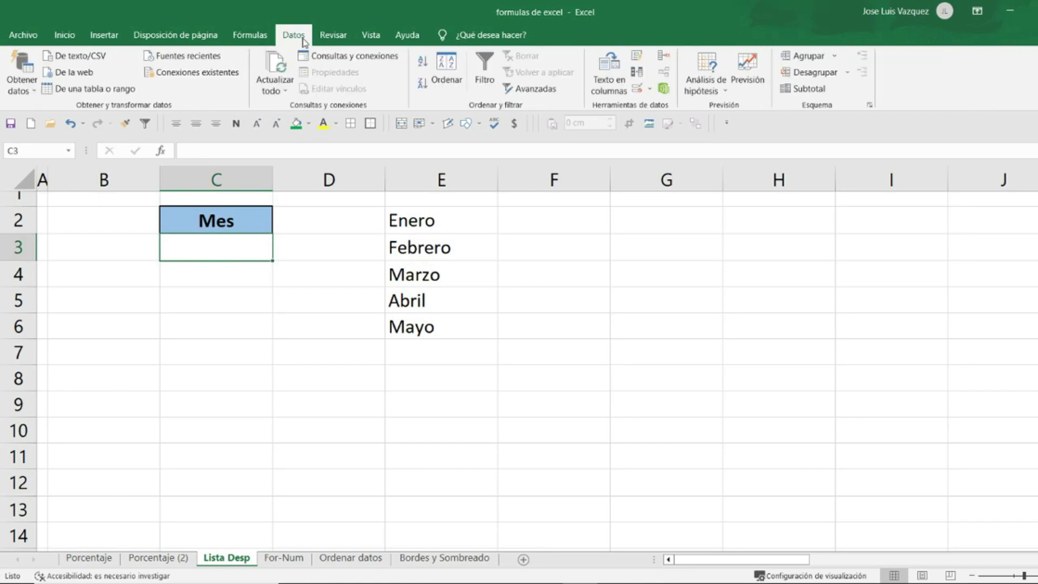
Step: Give C3 a Lista data validation with source =$E$2:$E$6 (Enero to Mayo)
click(636, 89)
drag(626, 187, 730, 178)
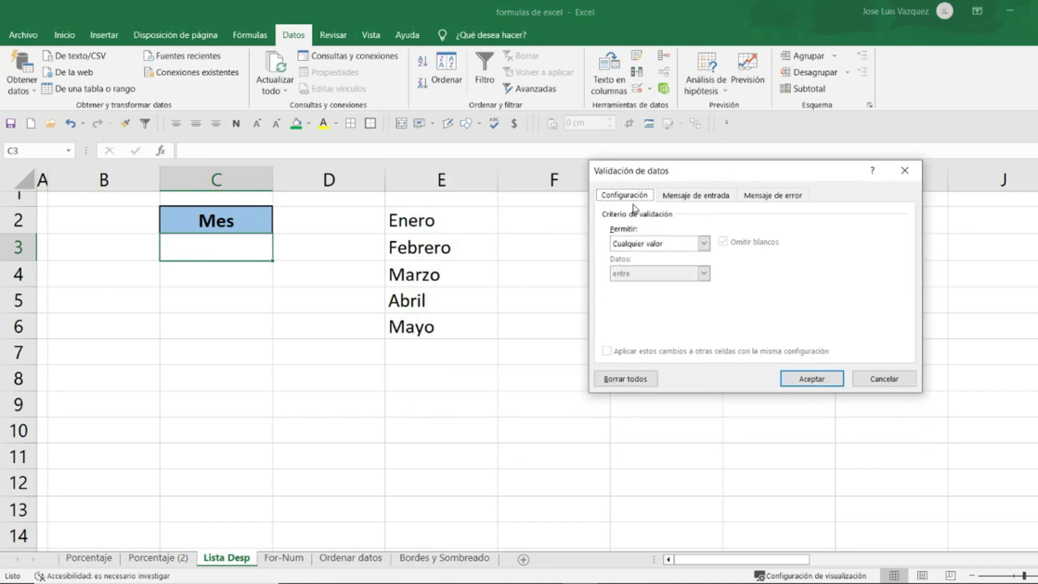
click(638, 246)
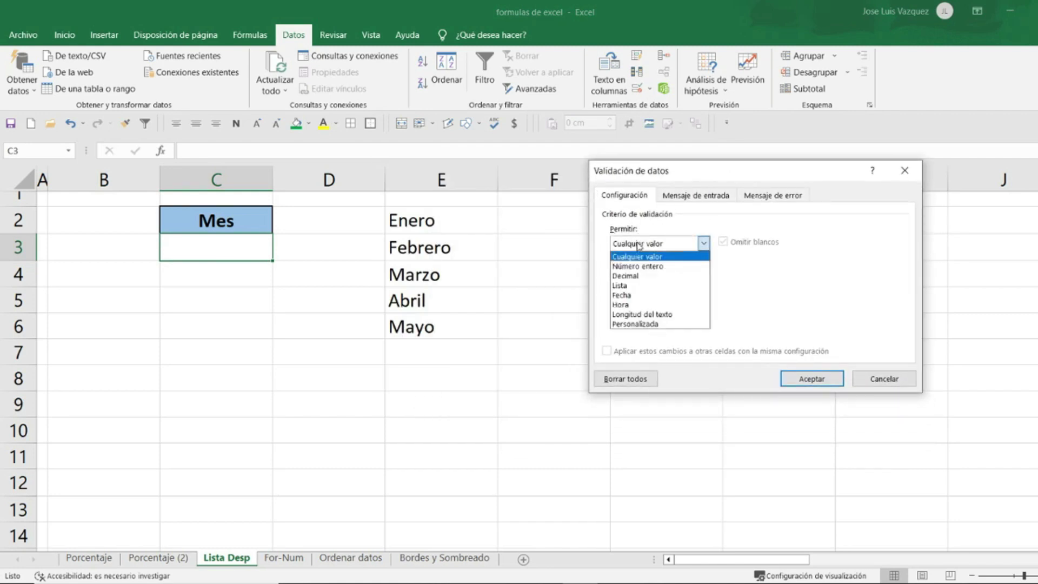
click(630, 286)
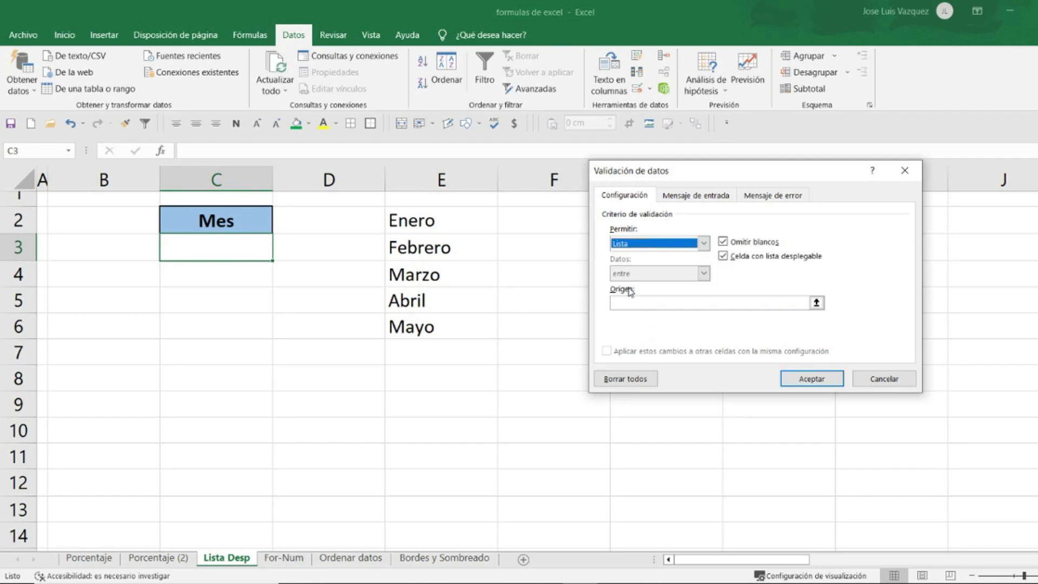
click(677, 302)
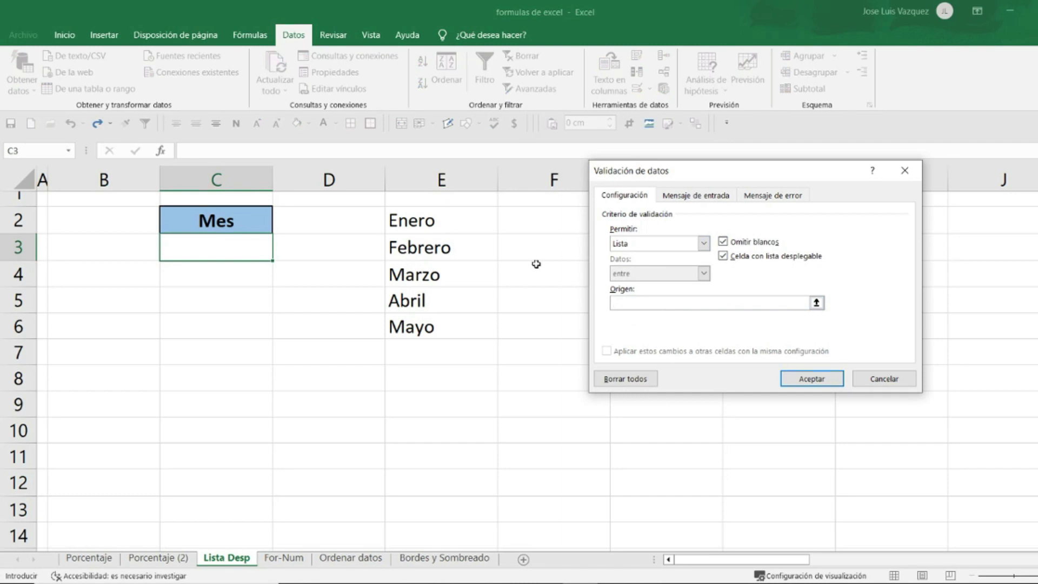
drag(458, 224, 430, 328)
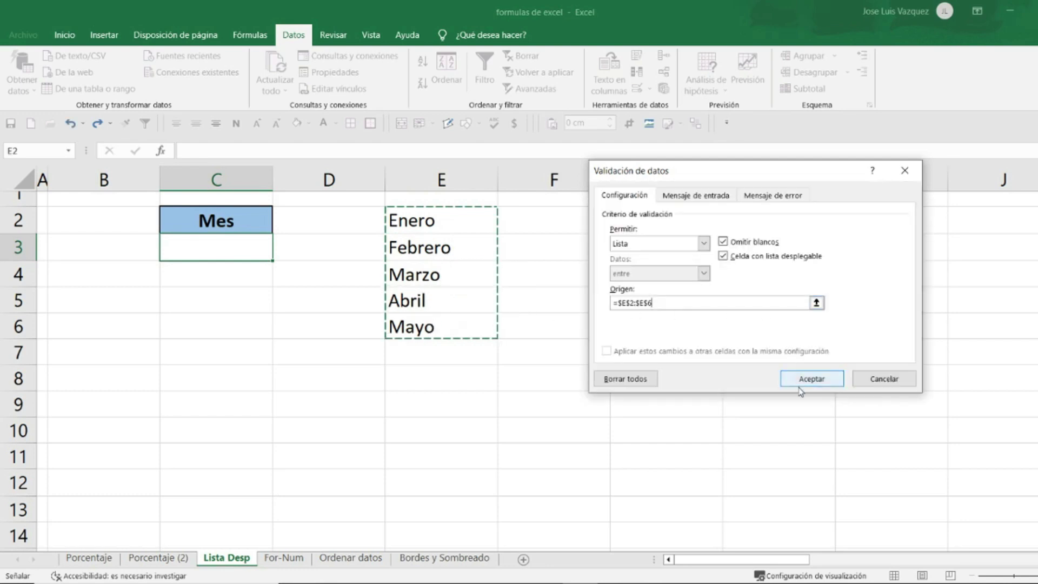
click(805, 379)
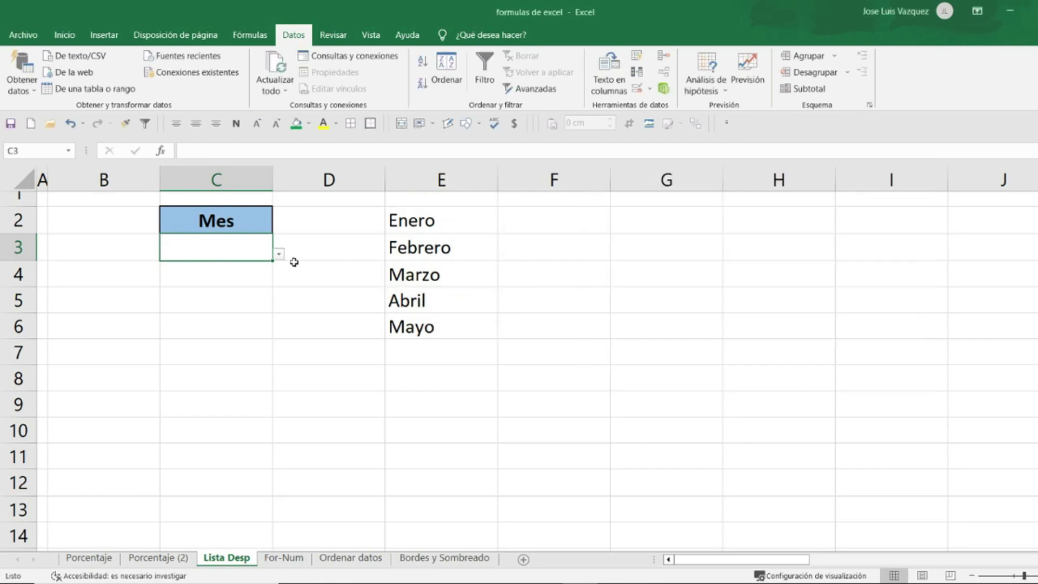
Step: Test C3's month drop-down, then scroll right to the second Mes cell L3 and column N
click(279, 254)
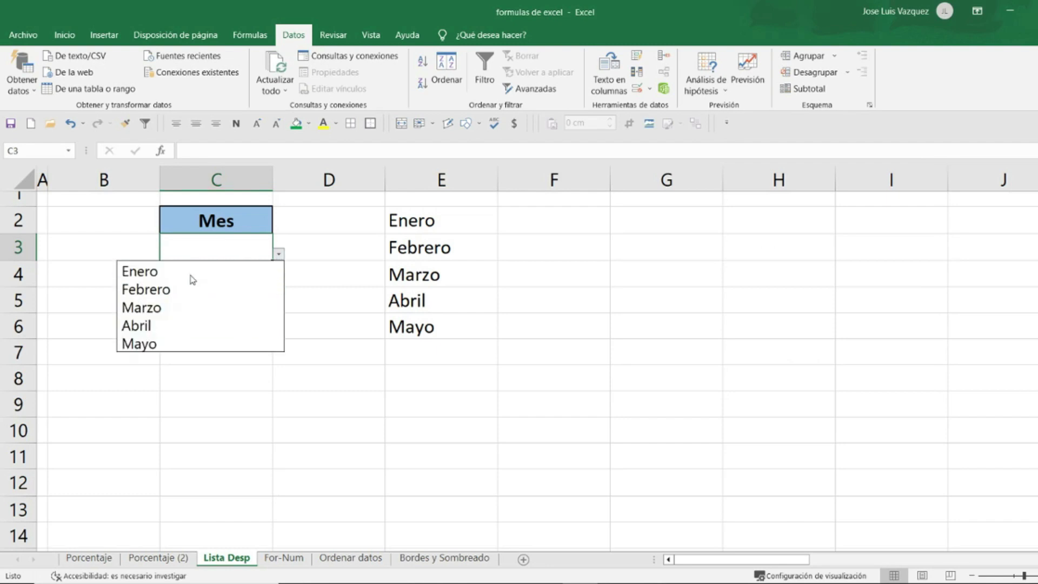
click(321, 271)
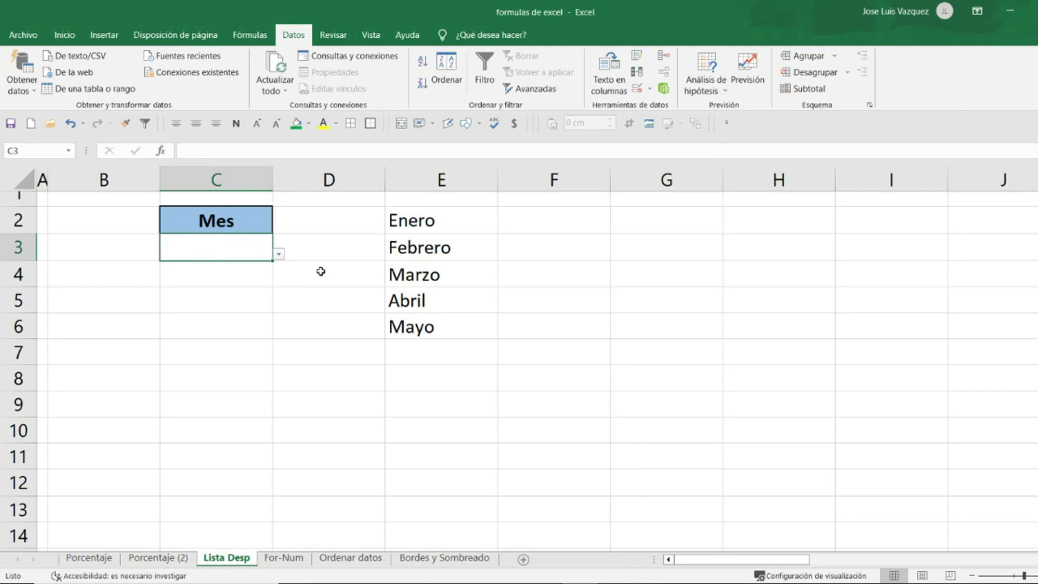
scroll(418, 353, right, 1)
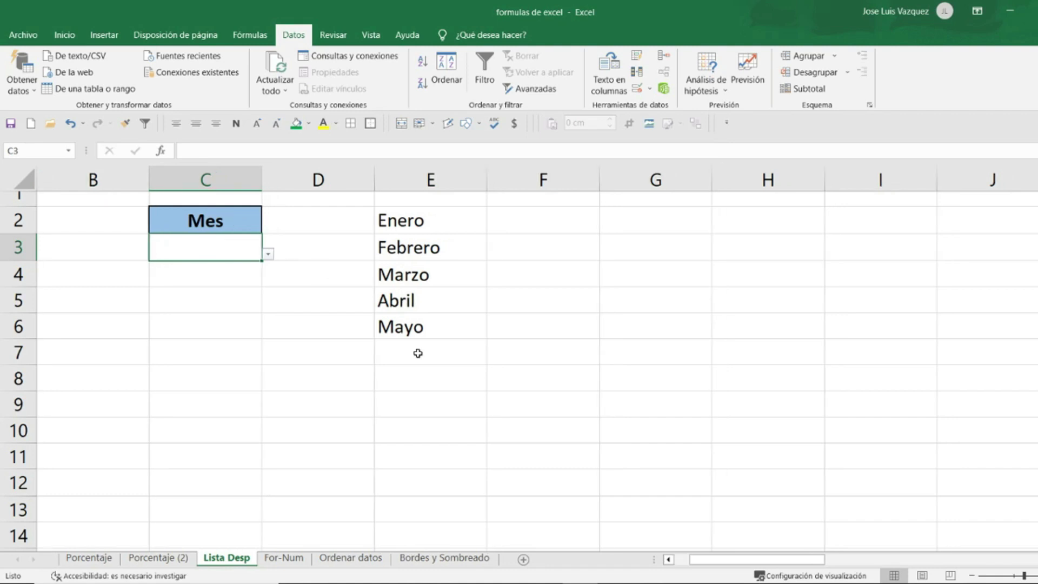
click(268, 254)
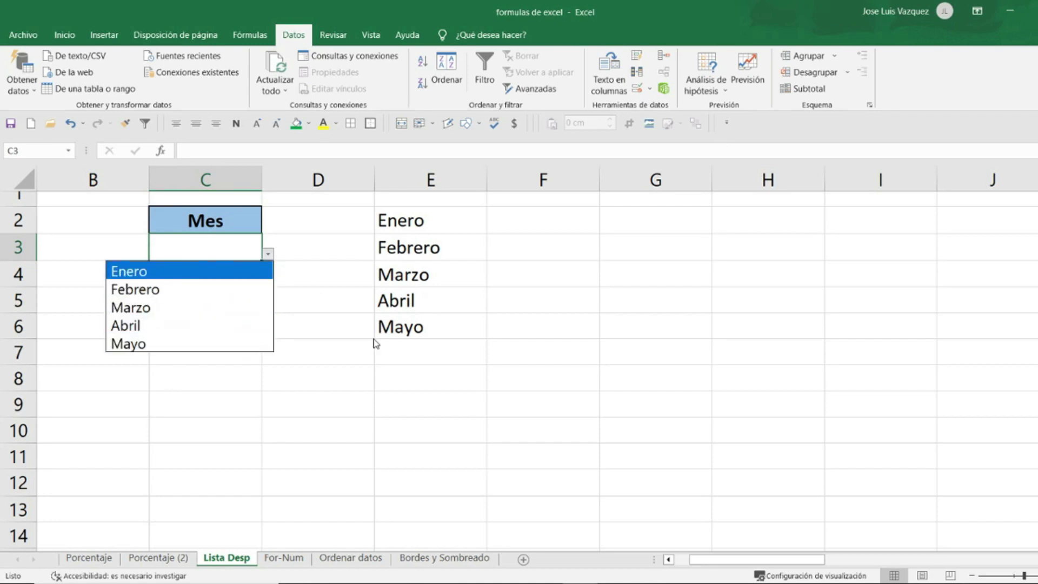
click(769, 564)
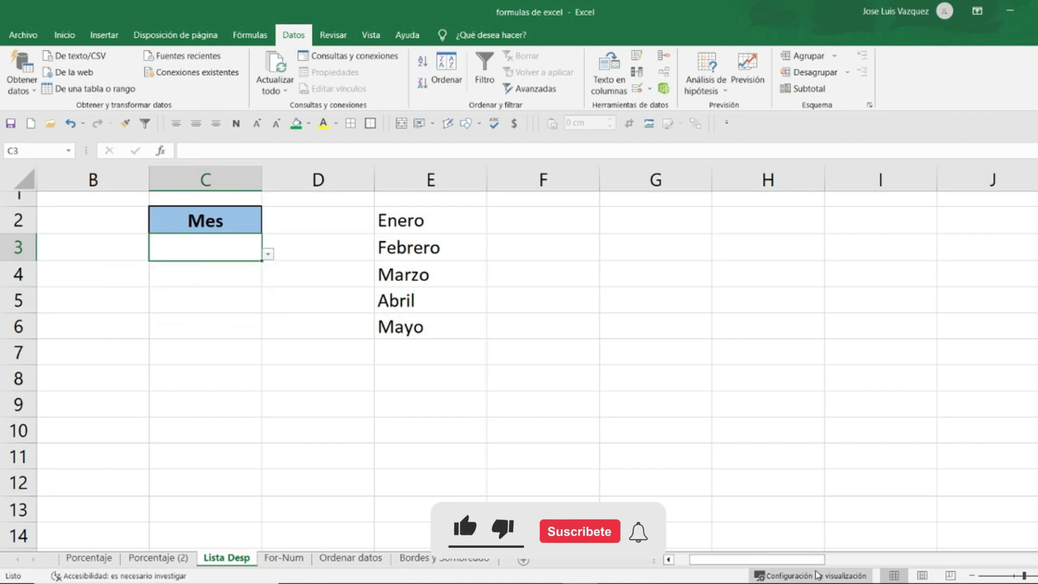
drag(769, 564, 919, 566)
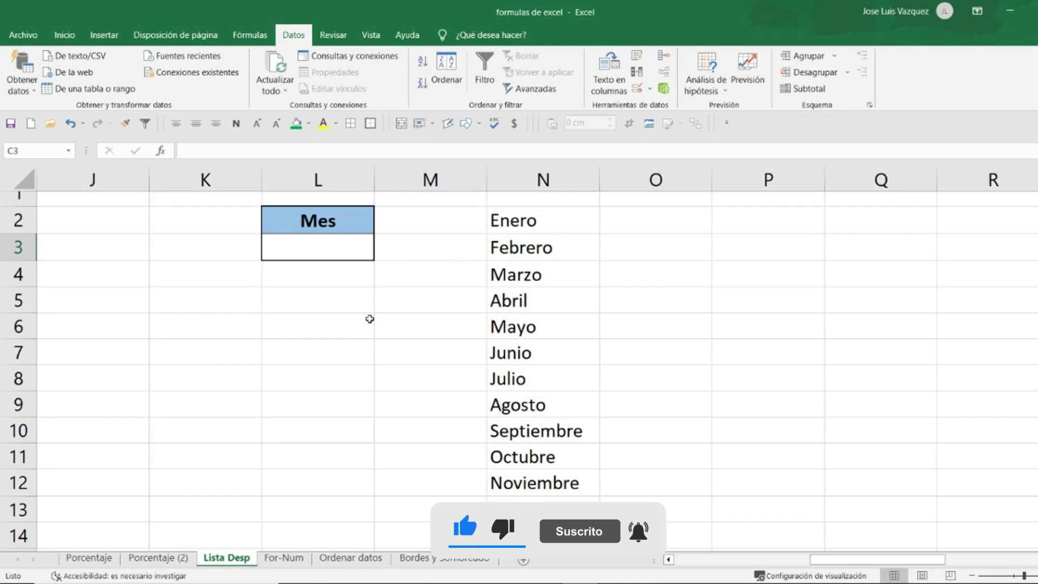
Step: Give L3 a Lista data validation sourced from =$N$2:$N$13 for all twelve months
click(322, 246)
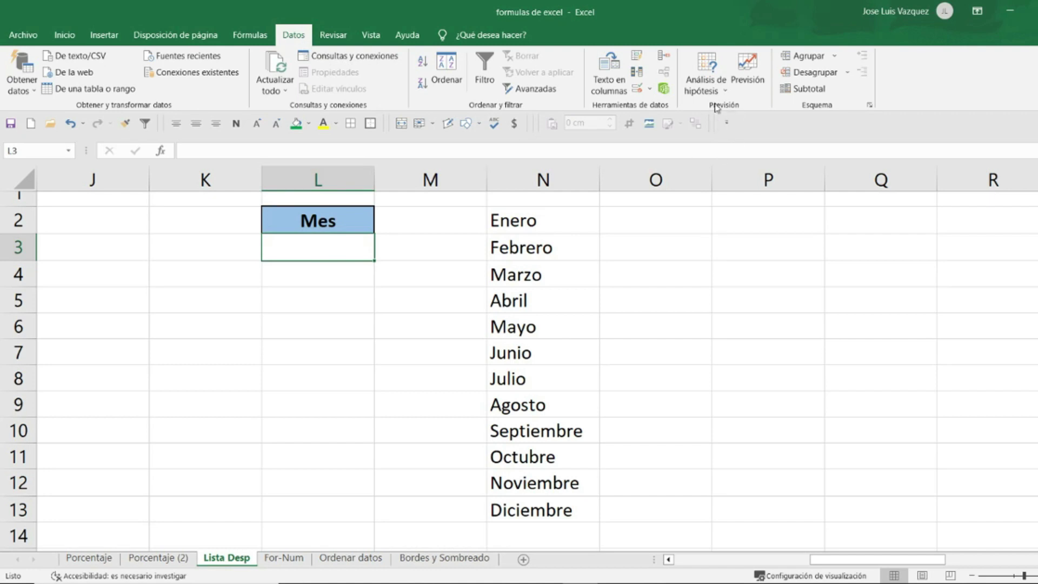
click(638, 89)
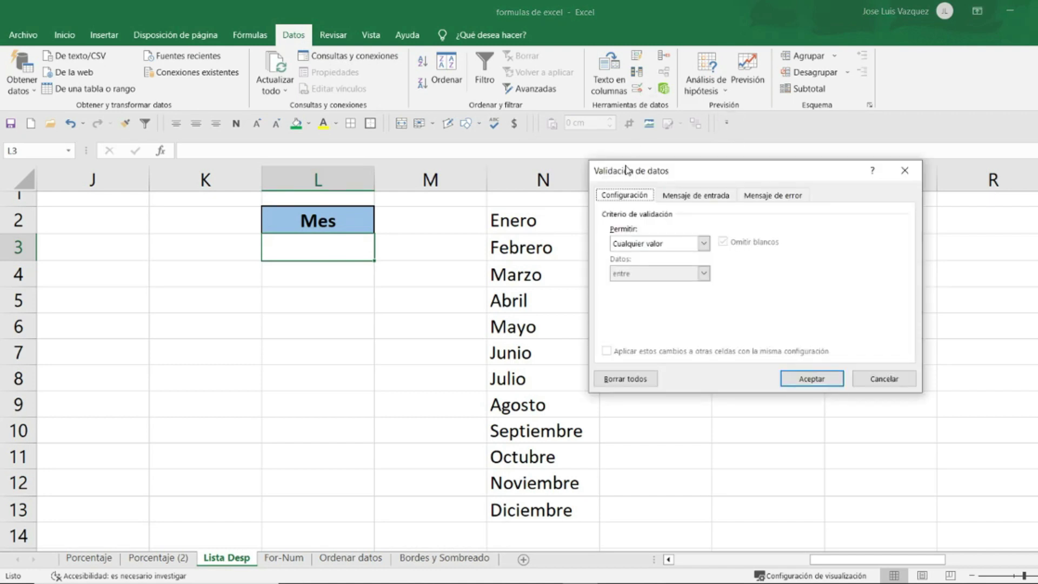
click(672, 245)
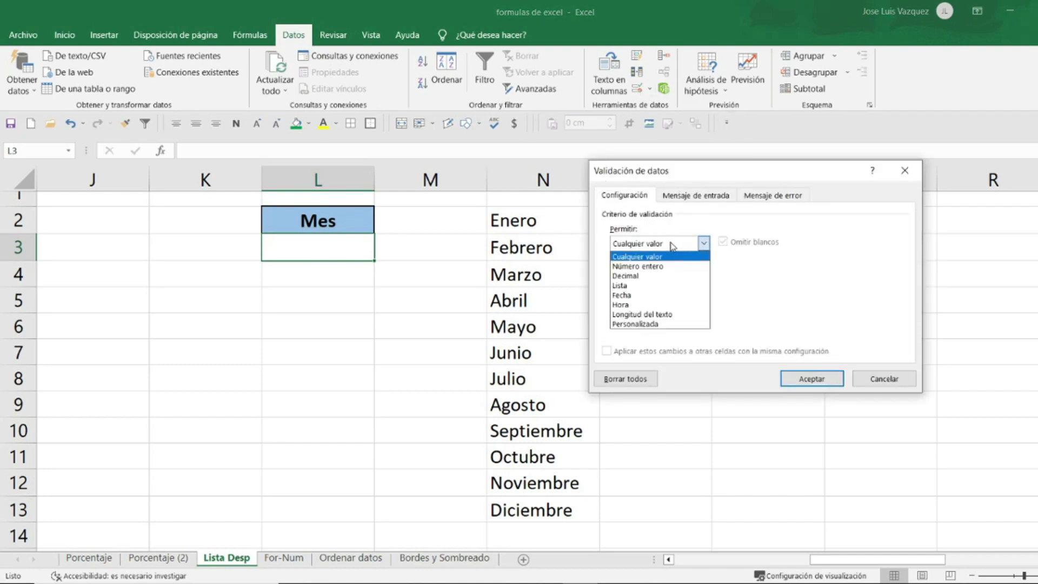
click(641, 285)
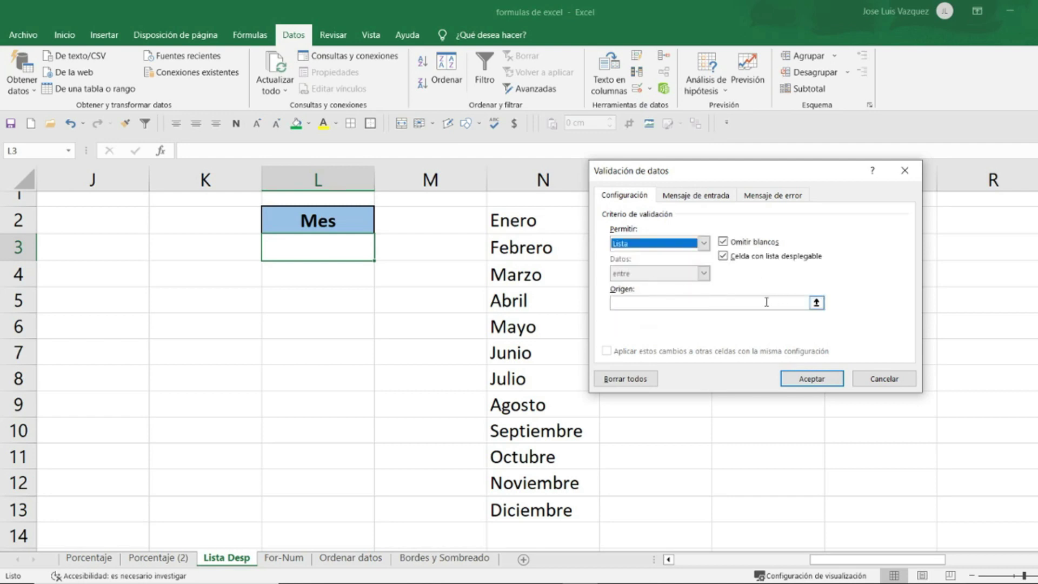
click(806, 303)
drag(506, 215, 538, 508)
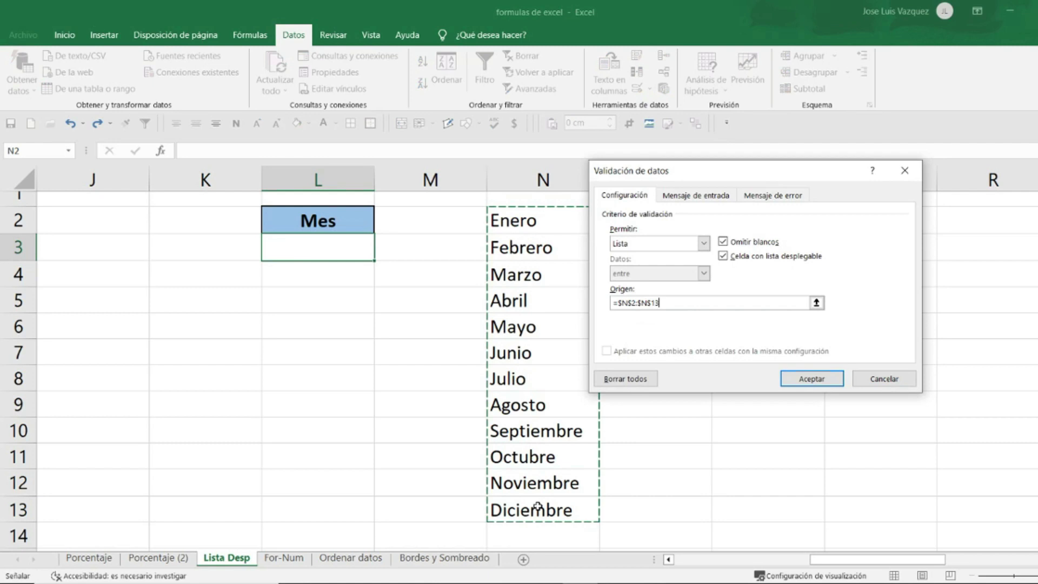
click(811, 379)
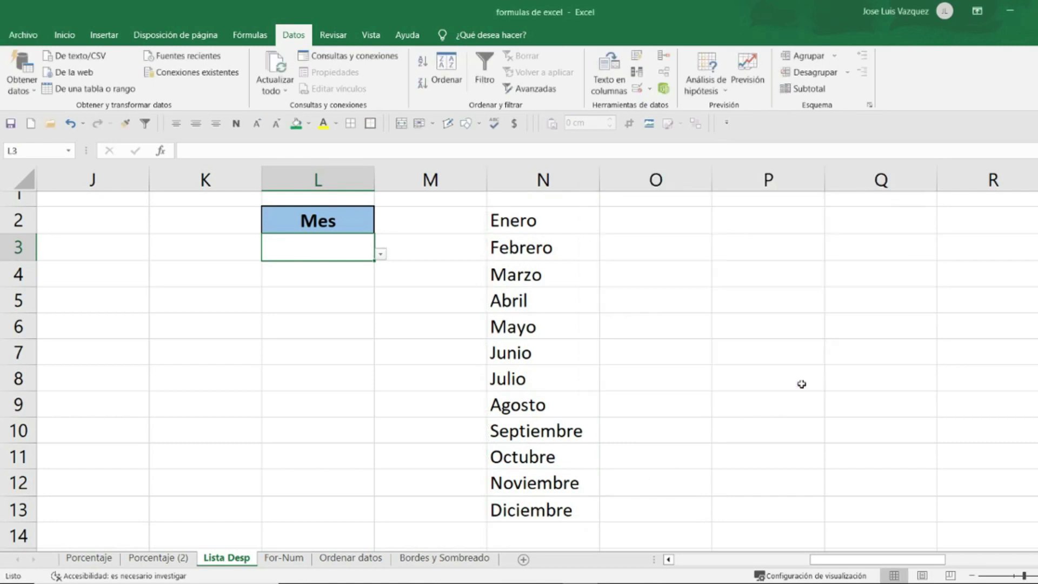
Step: Pick Marzo from L3's month drop-down and keep L3 selected
click(381, 256)
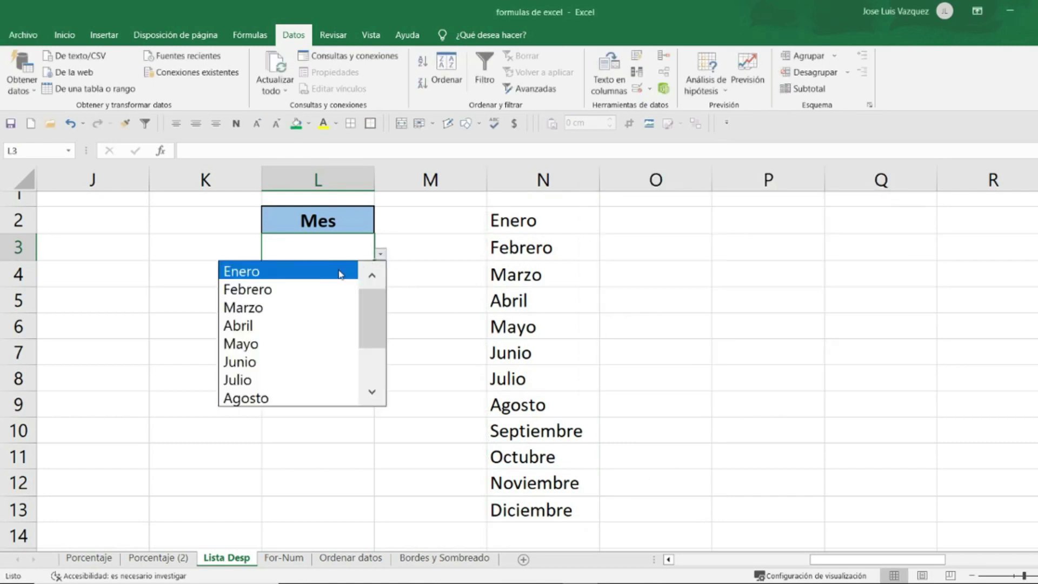
mouse_move(371, 306)
mouse_down()
mouse_move(369, 354)
mouse_move(370, 296)
mouse_move(370, 352)
mouse_up()
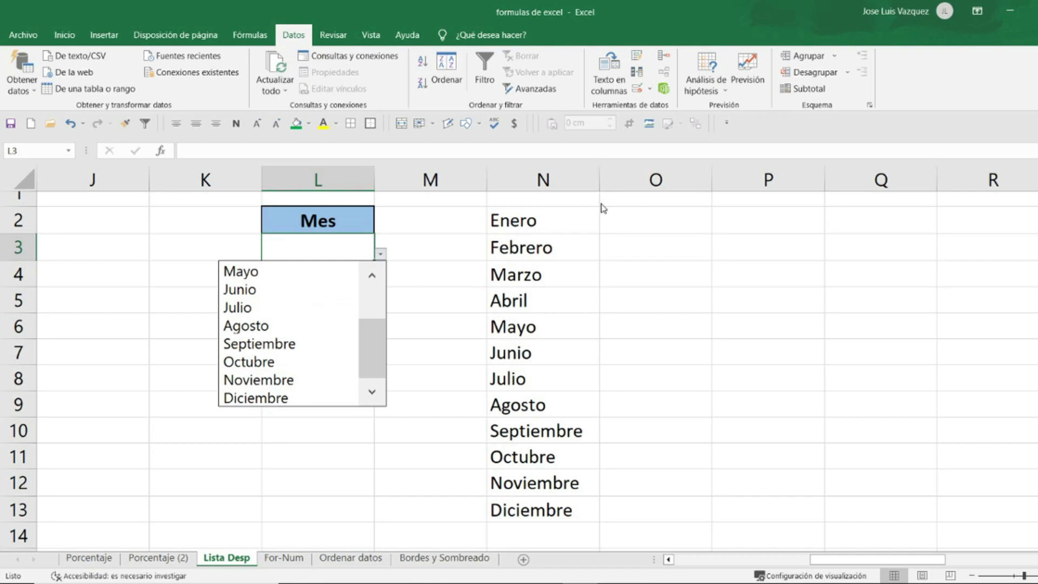
mouse_move(371, 371)
mouse_down()
mouse_move(371, 328)
mouse_move(373, 371)
mouse_up()
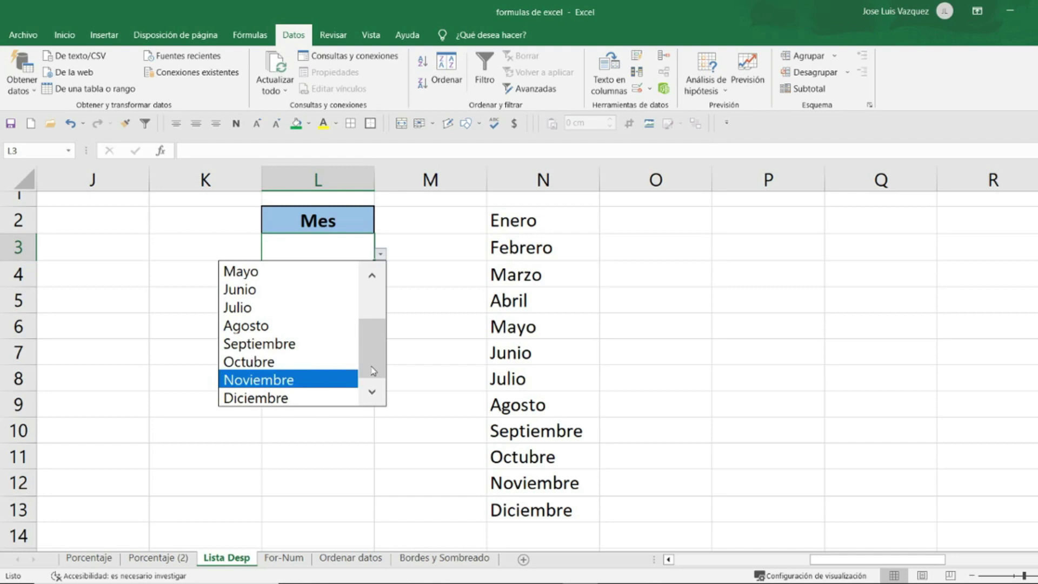
drag(368, 359, 359, 307)
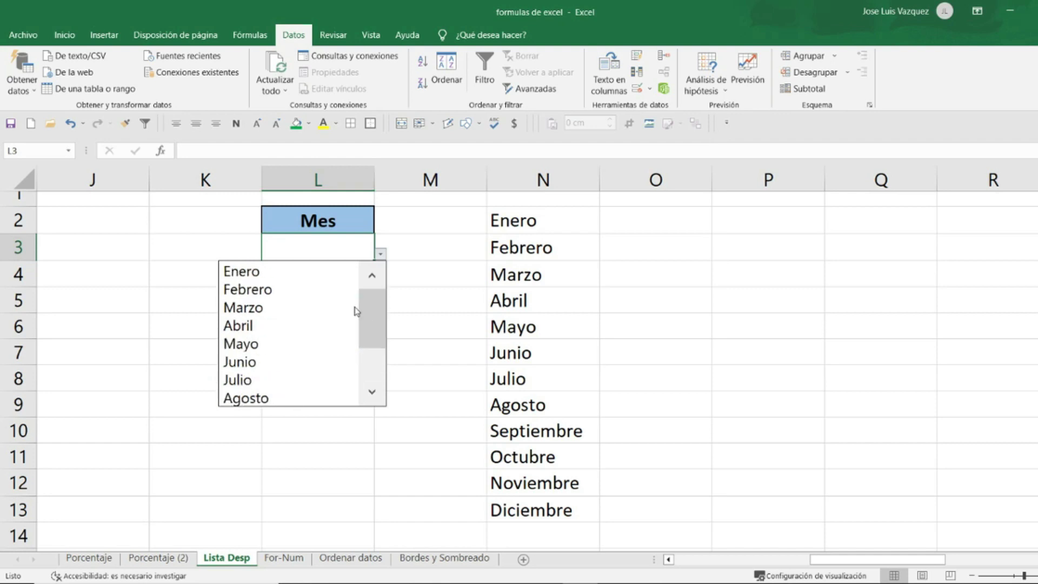
click(279, 306)
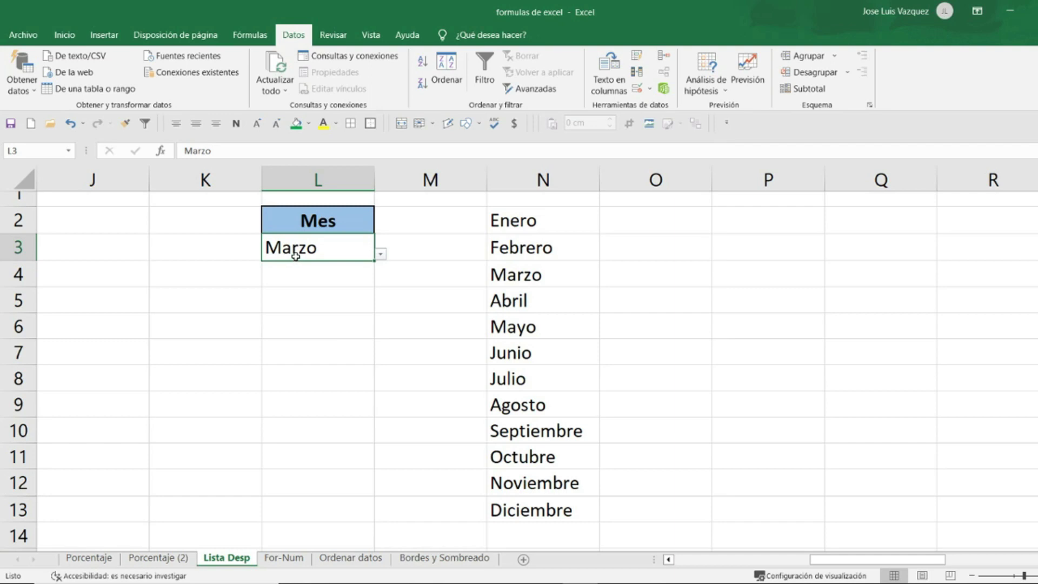
click(334, 266)
click(326, 253)
Step: Enter 'lunes' in L3 to test the validation, then cancel the error
text(lunes)
key(Return)
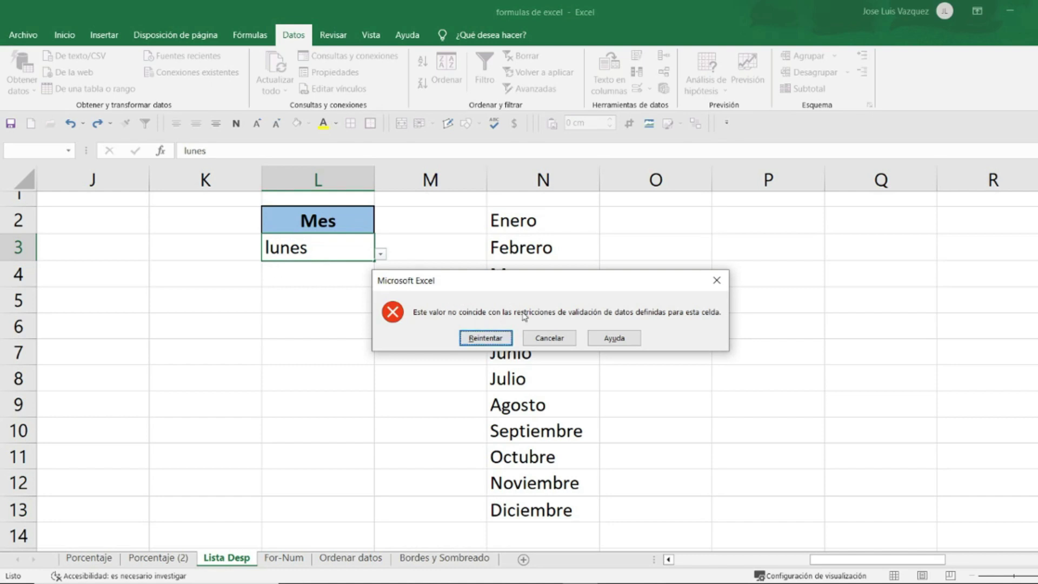
click(549, 337)
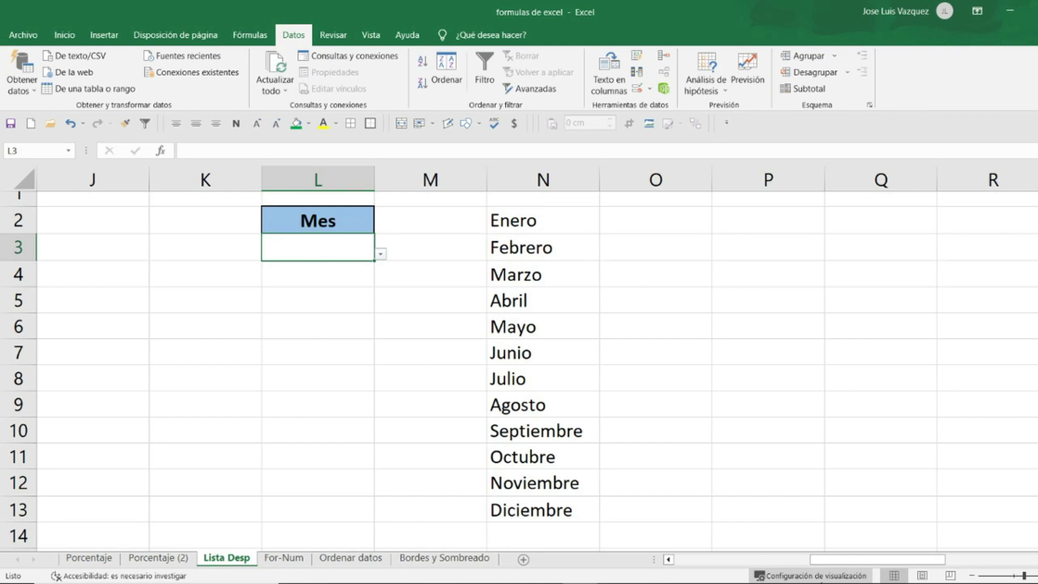
Step: Step down the Mes column to L8 and scroll right to the Nombre/Mes table
click(339, 277)
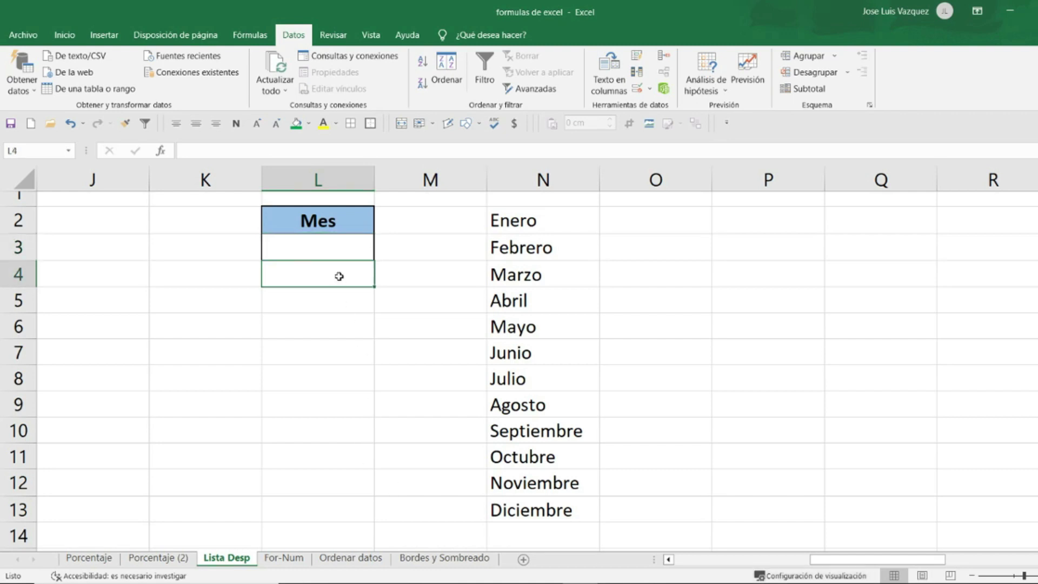
click(354, 301)
click(352, 326)
click(363, 356)
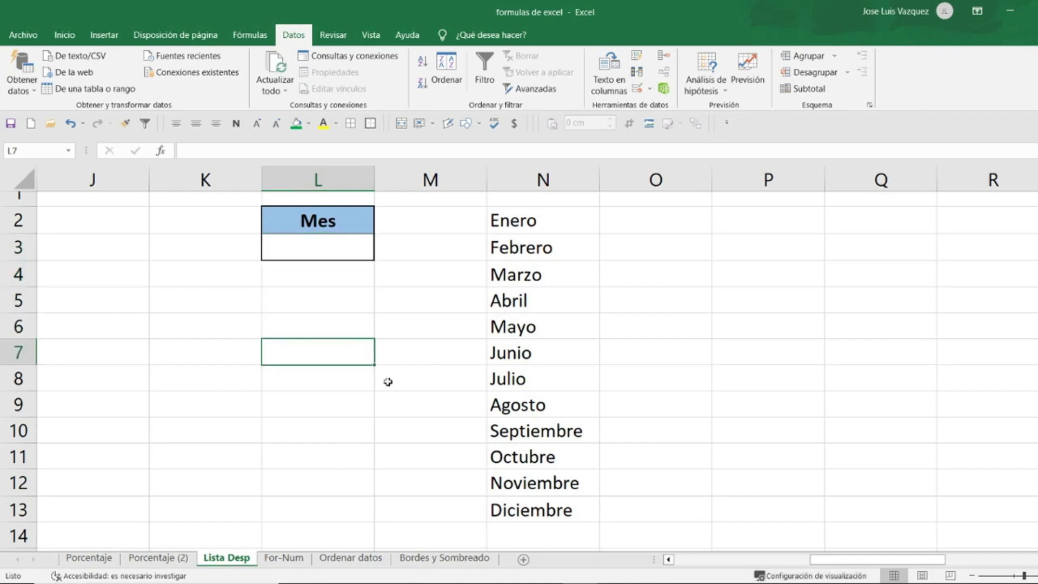
click(332, 383)
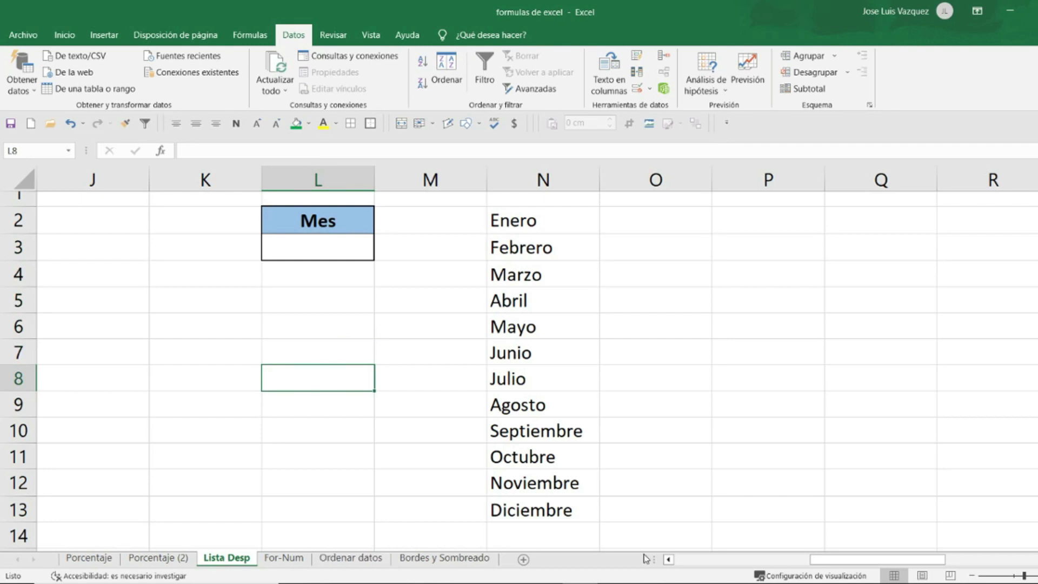
drag(839, 559, 997, 559)
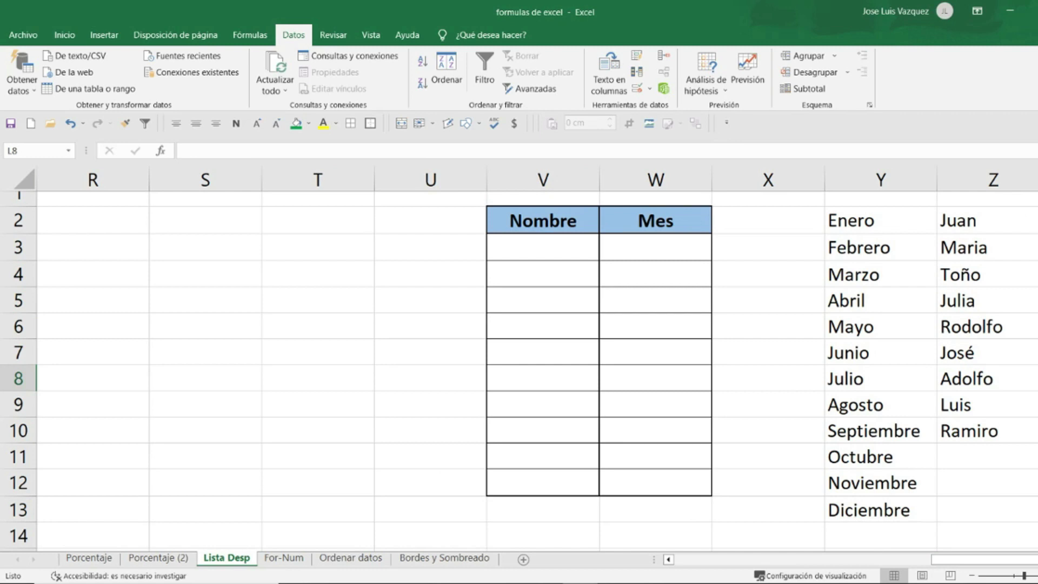
Step: Point out the names in column Z and months in column Y, then select V3:V12
scroll(519, 351, right, 1)
scroll(519, 351, right, 2)
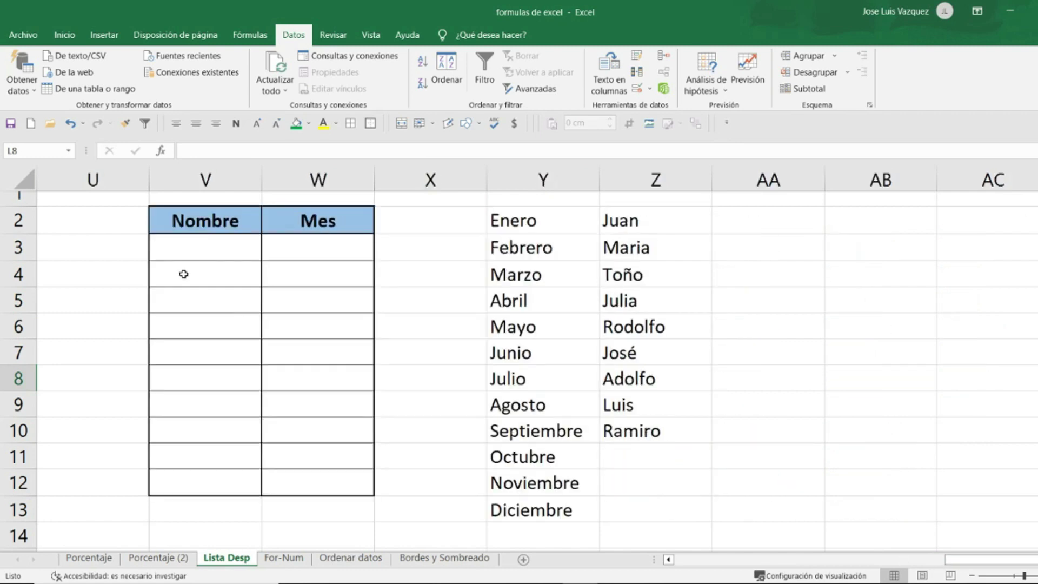
drag(621, 219, 626, 354)
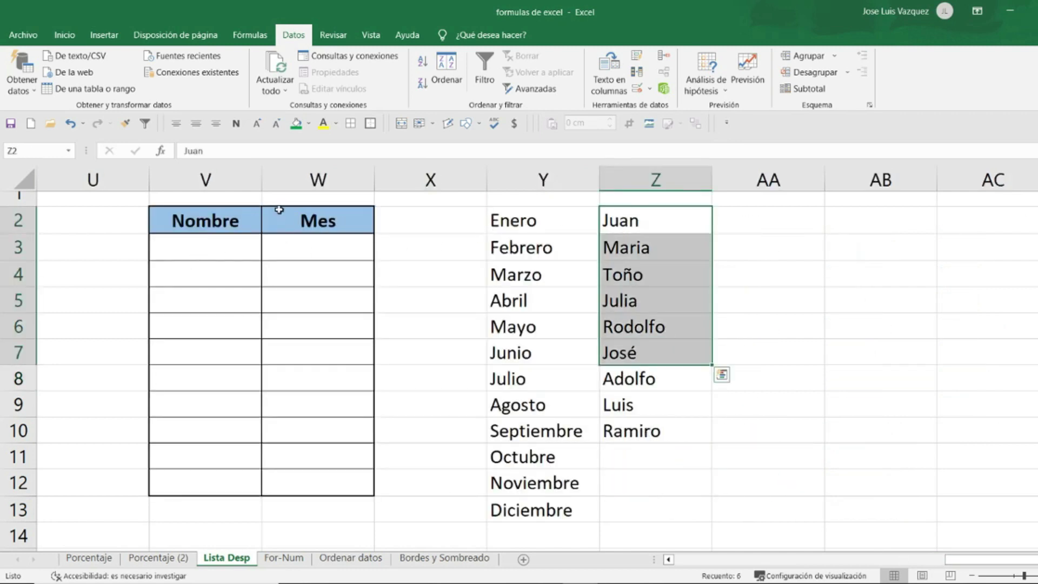
drag(565, 222, 557, 404)
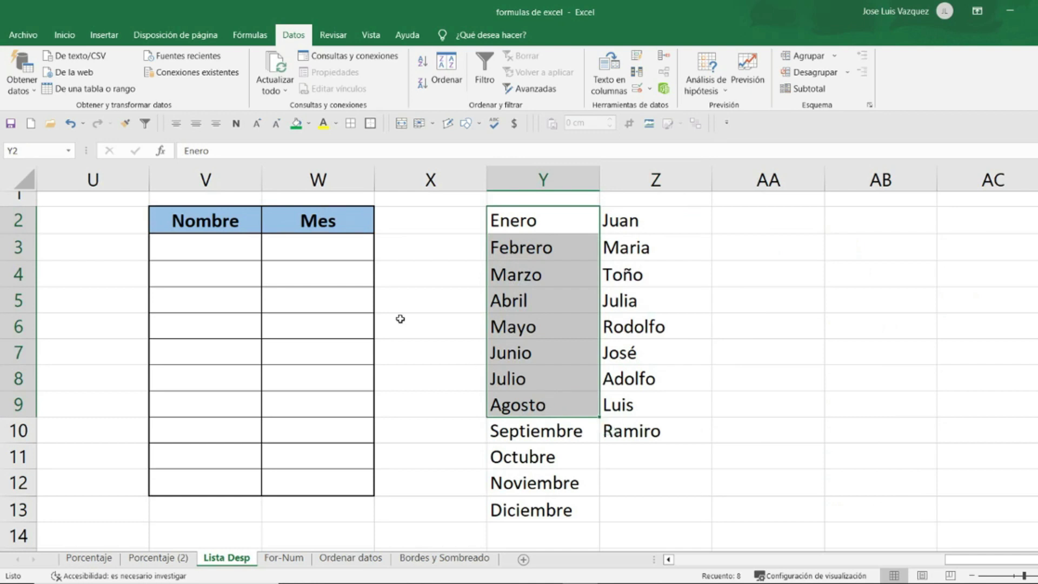
drag(225, 240, 227, 481)
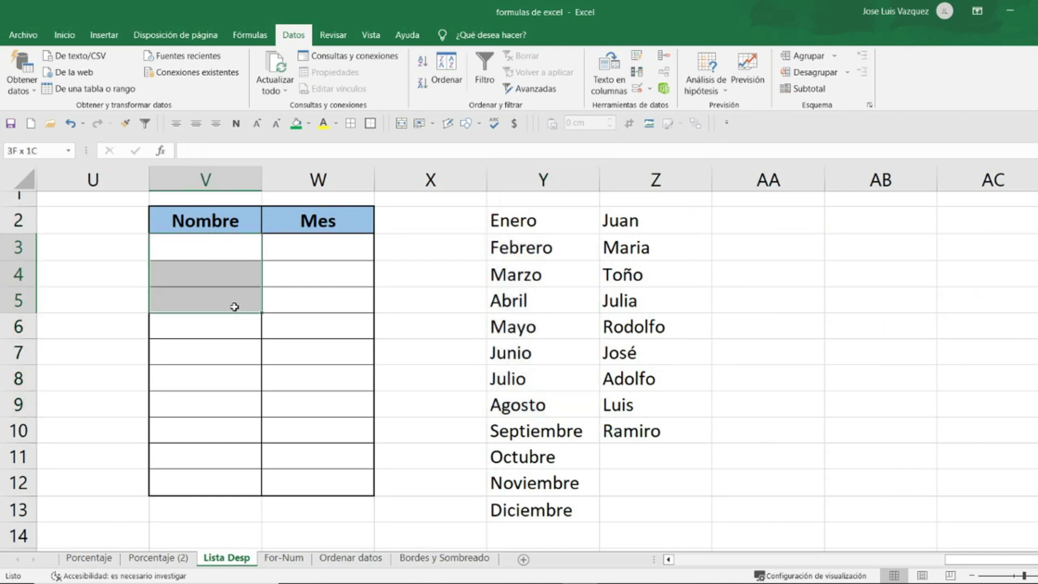
drag(304, 244, 305, 486)
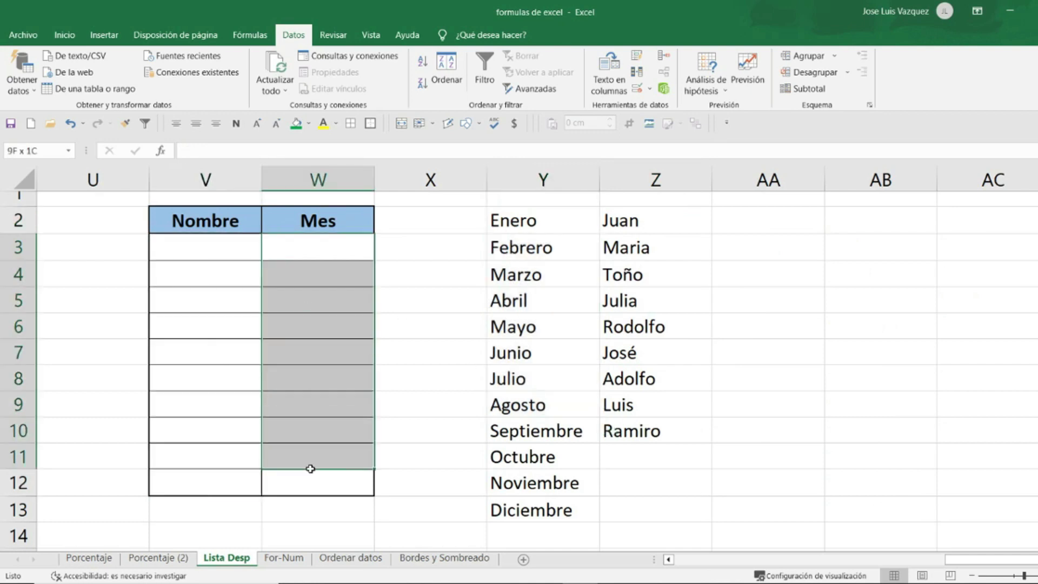
click(234, 249)
drag(234, 262, 232, 484)
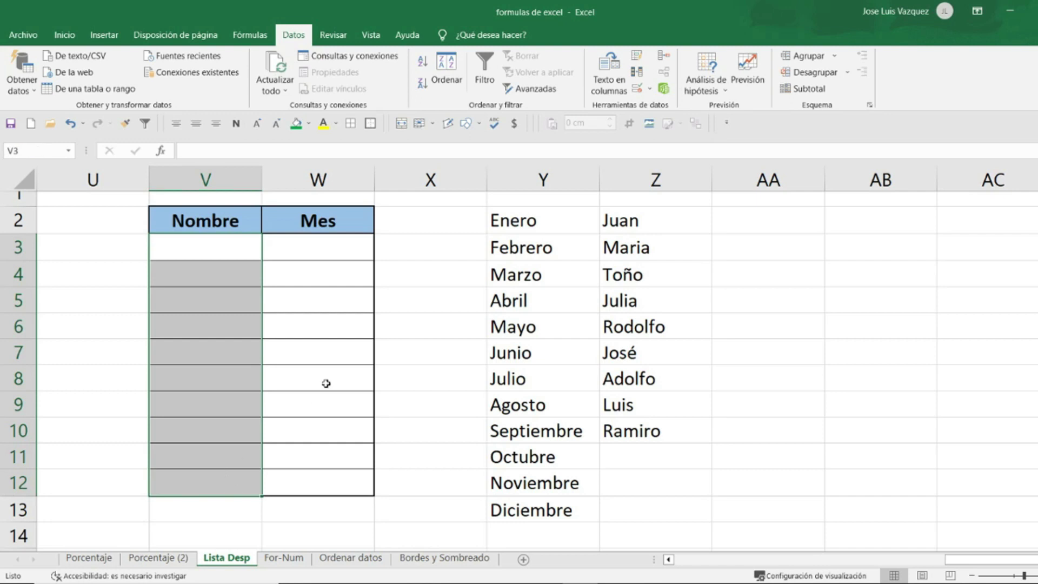
Step: Give V3:V12 a Lista data validation with source =$Z$2:$Z$10
click(636, 91)
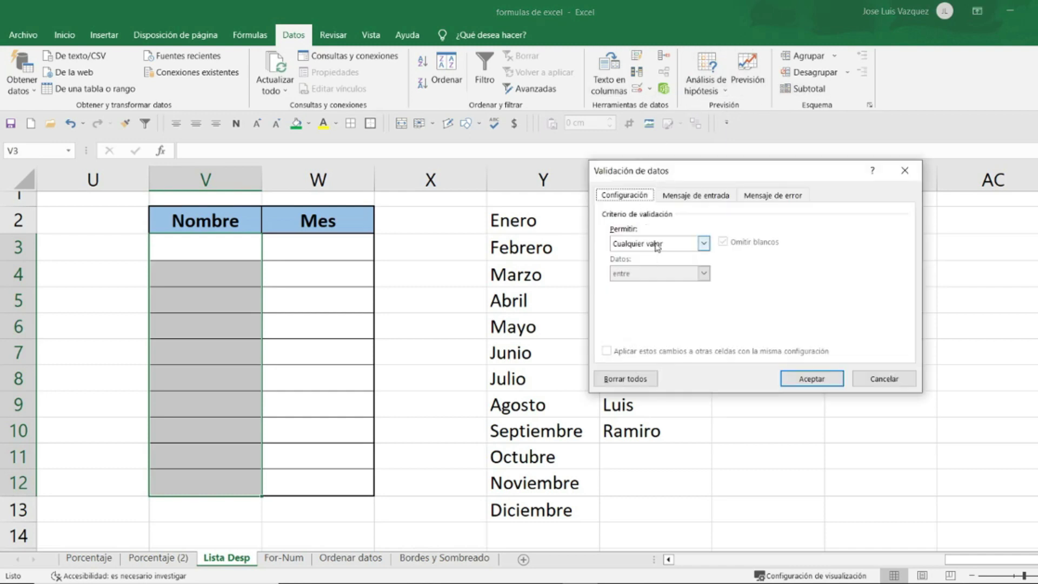
click(704, 244)
click(649, 286)
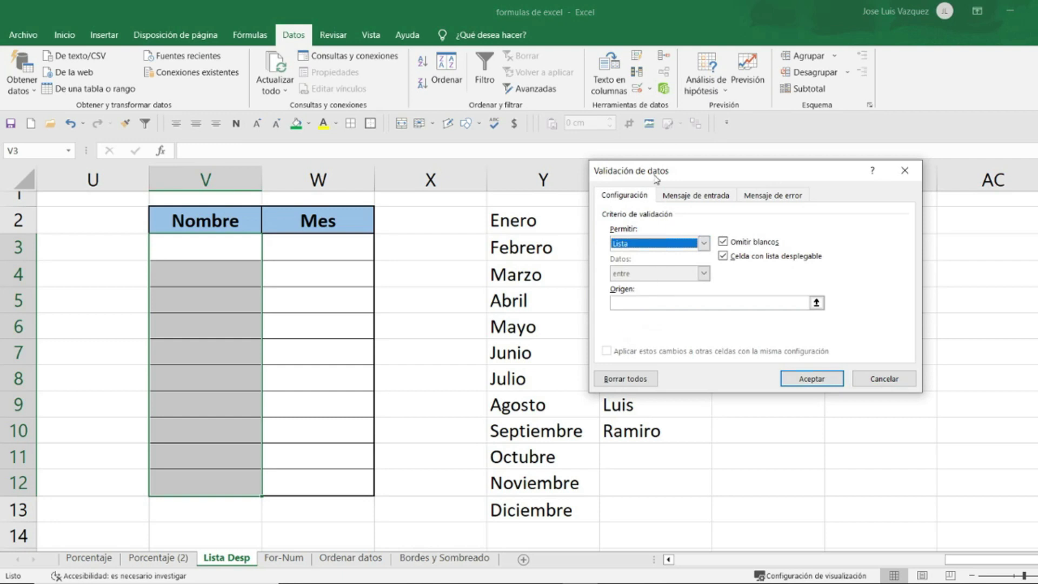
drag(655, 178, 796, 227)
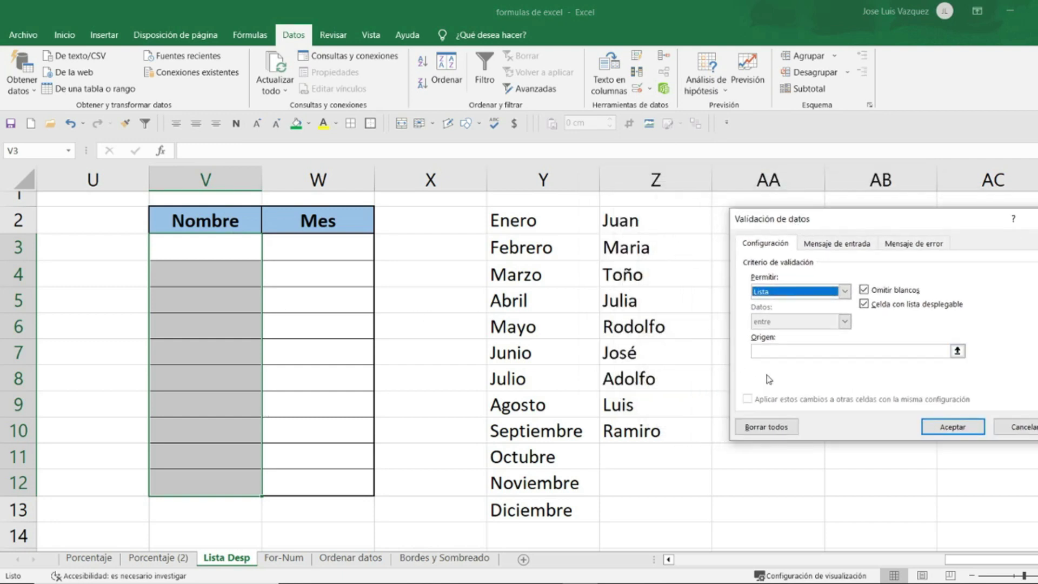
click(771, 351)
drag(632, 223, 640, 430)
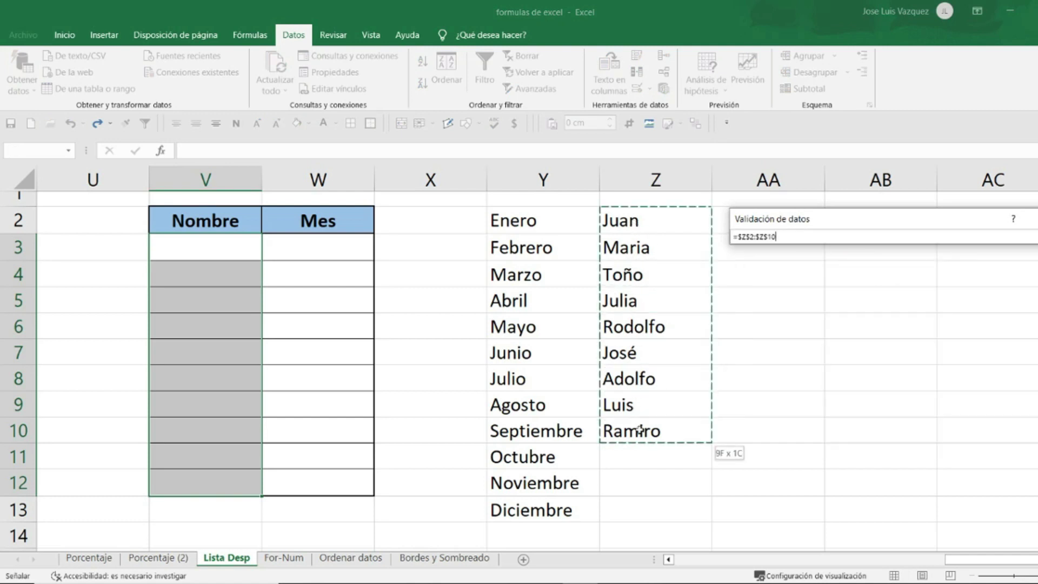
click(959, 427)
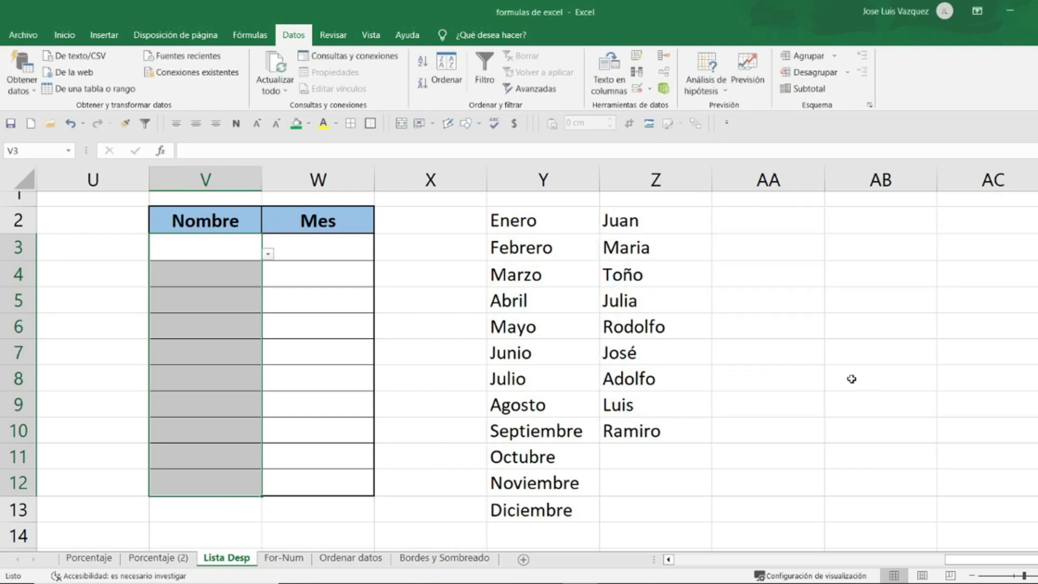
Step: Choose Maria in V4 and José in V8, then select the Mes cells W3:W12
click(216, 278)
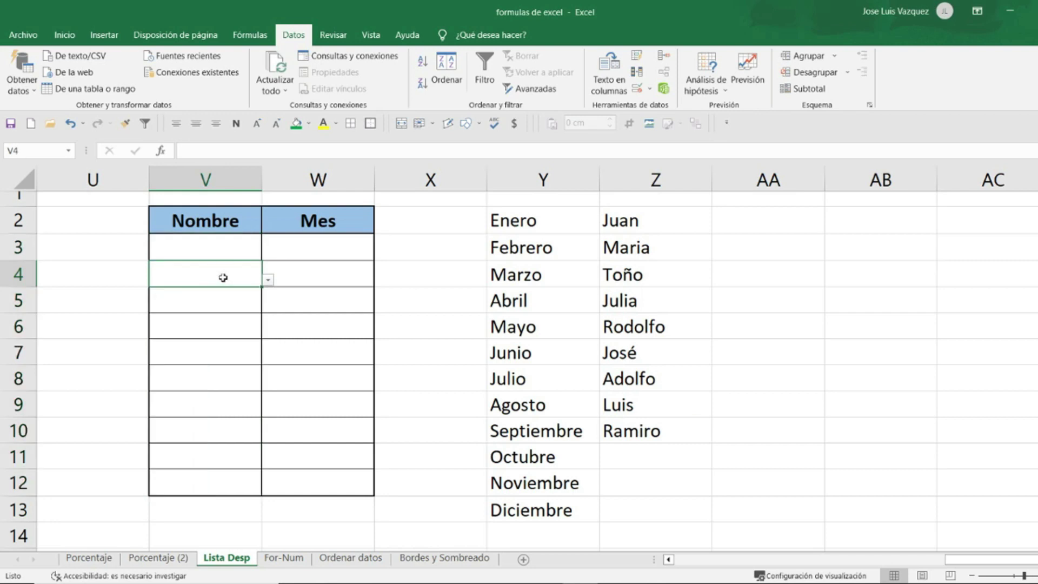
click(268, 281)
click(162, 316)
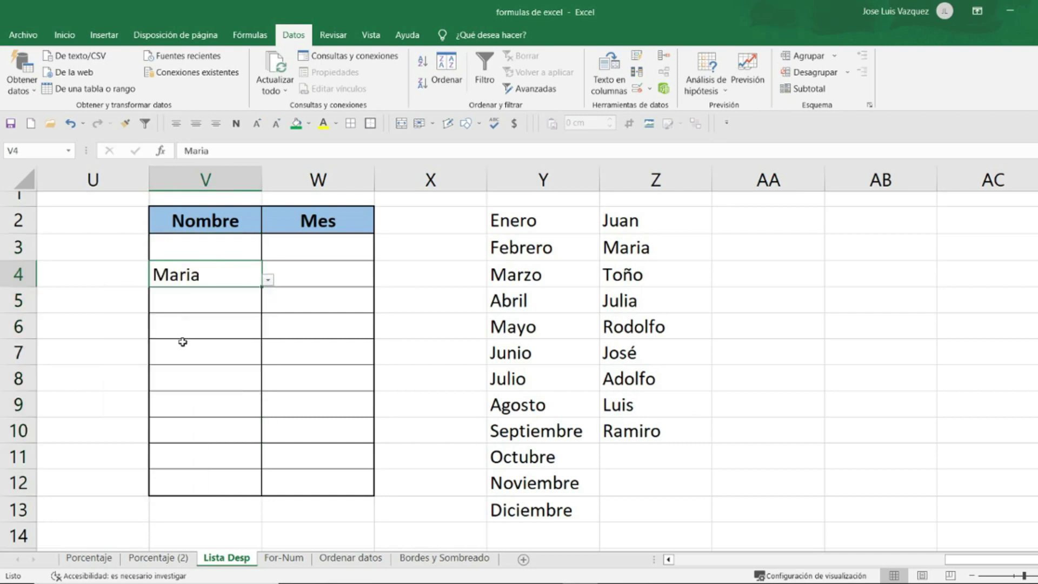
click(205, 374)
click(269, 385)
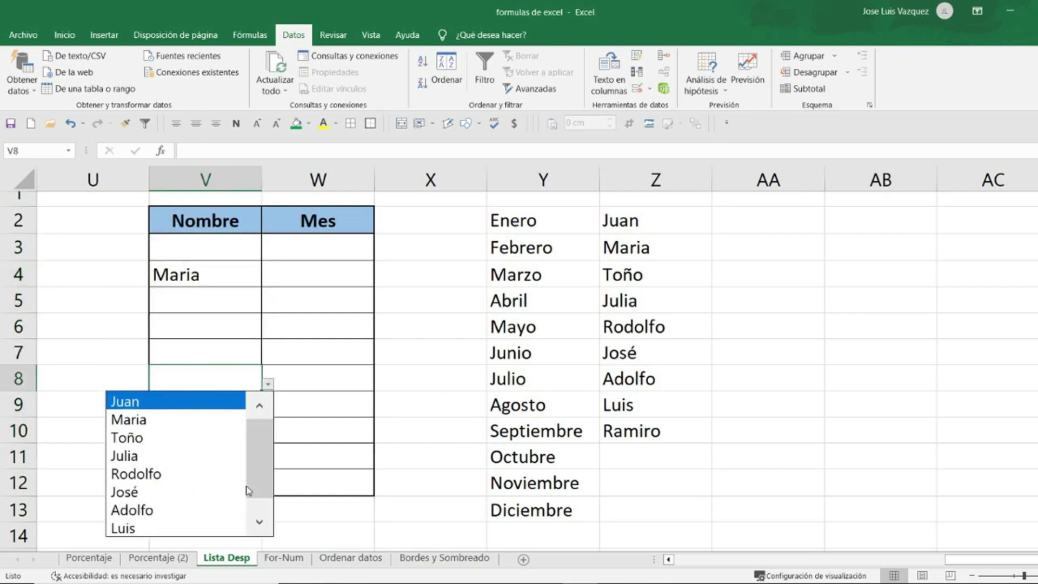
click(147, 492)
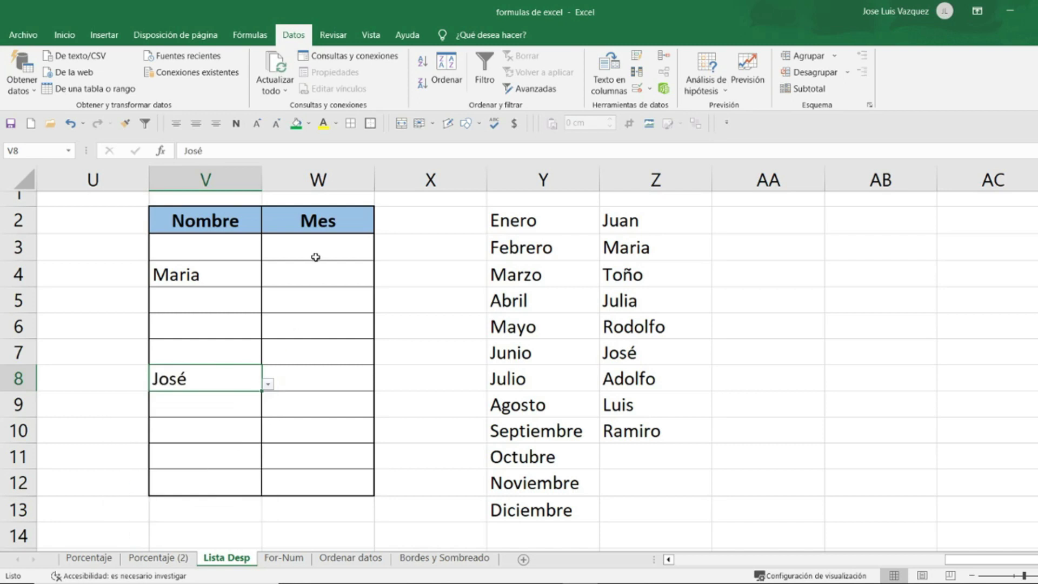
drag(316, 257, 321, 479)
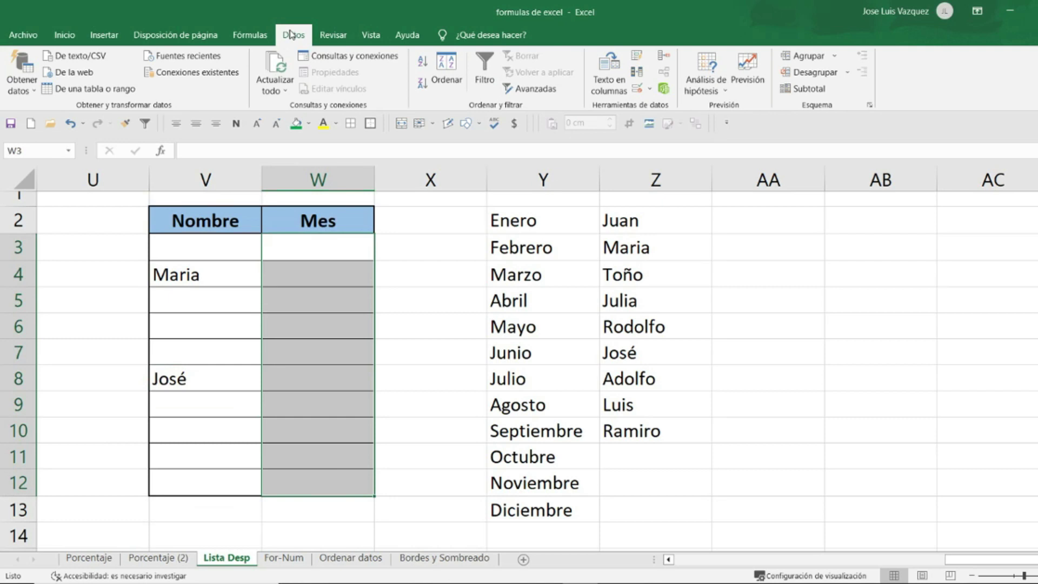
Step: Give W3:W12 a Lista data validation sourced from the months in column Y
click(636, 88)
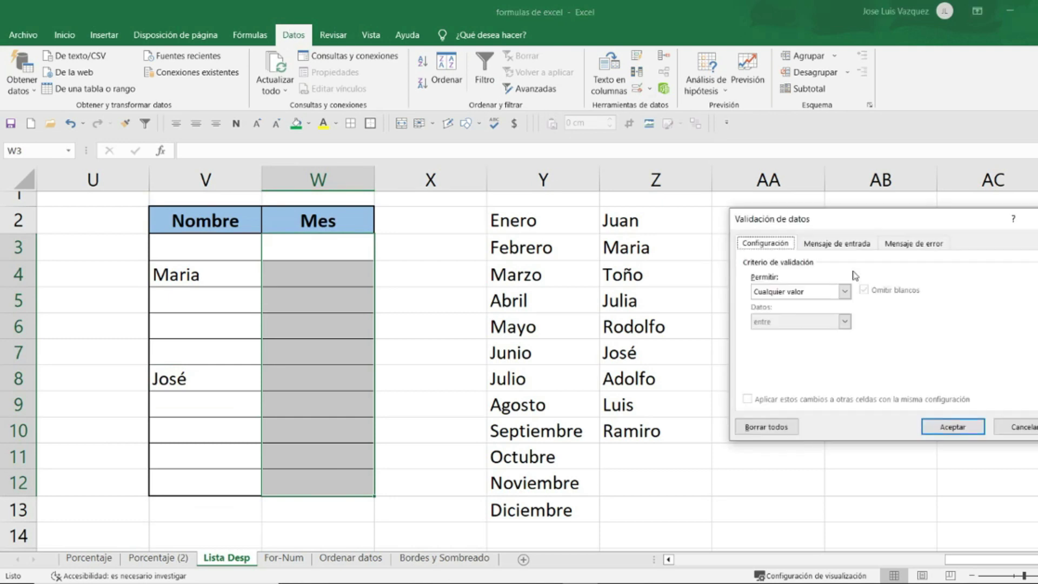
click(784, 294)
click(773, 334)
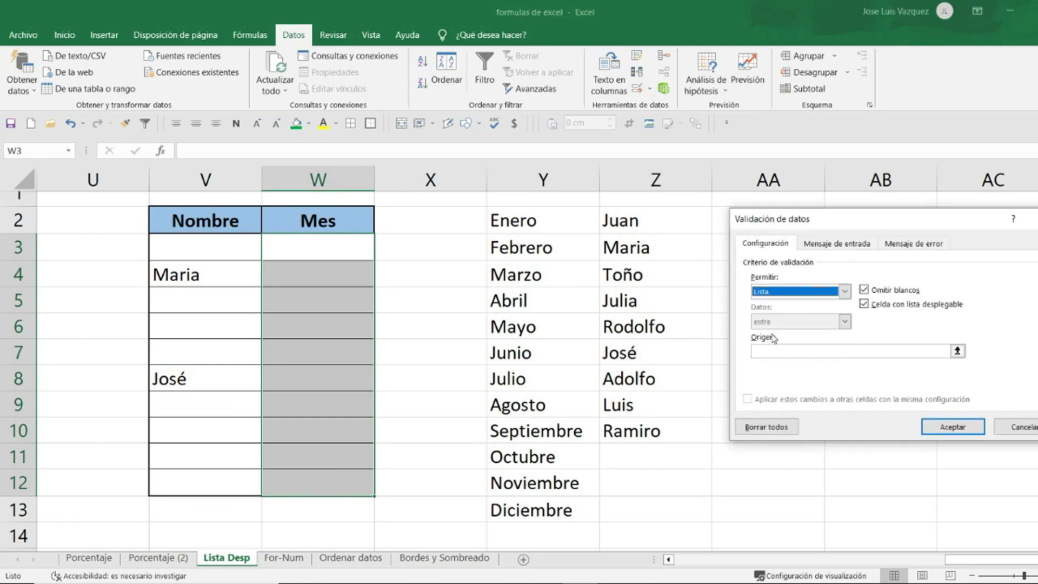
drag(517, 216, 504, 496)
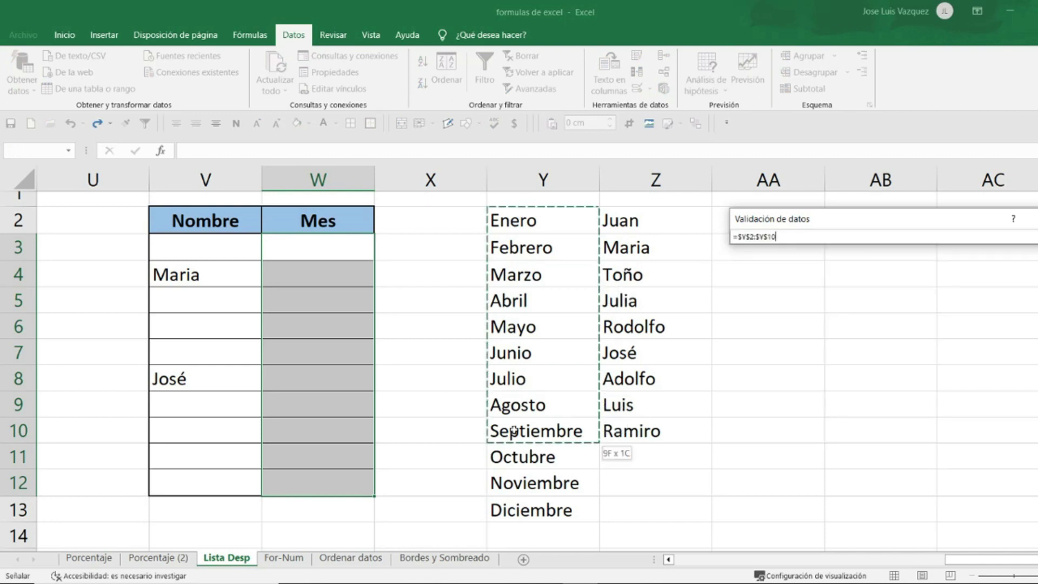
click(947, 427)
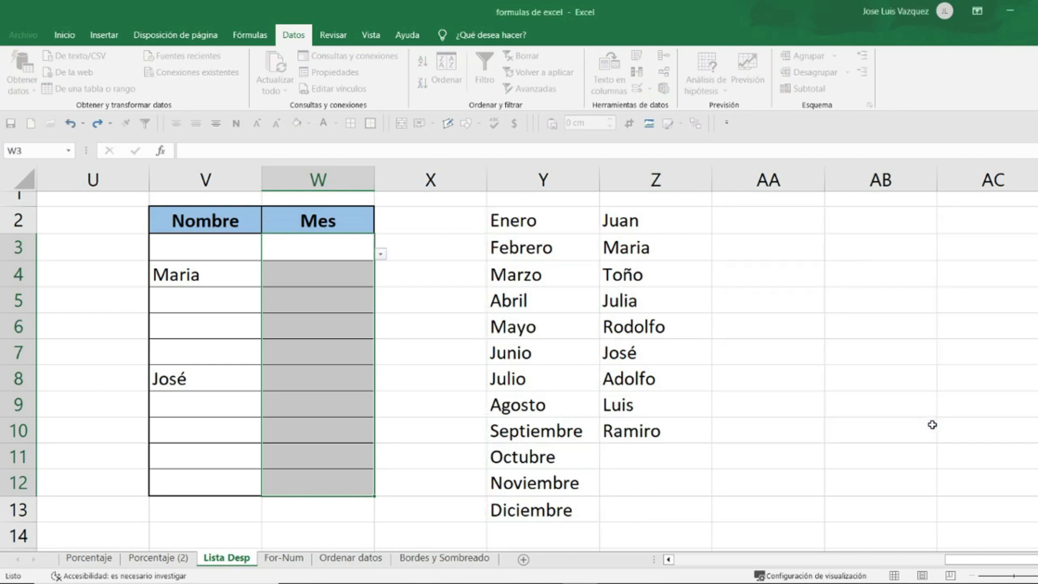
Step: Pick Abril in W3 and Junio in W7, then select the month list in column Y
click(381, 253)
click(278, 320)
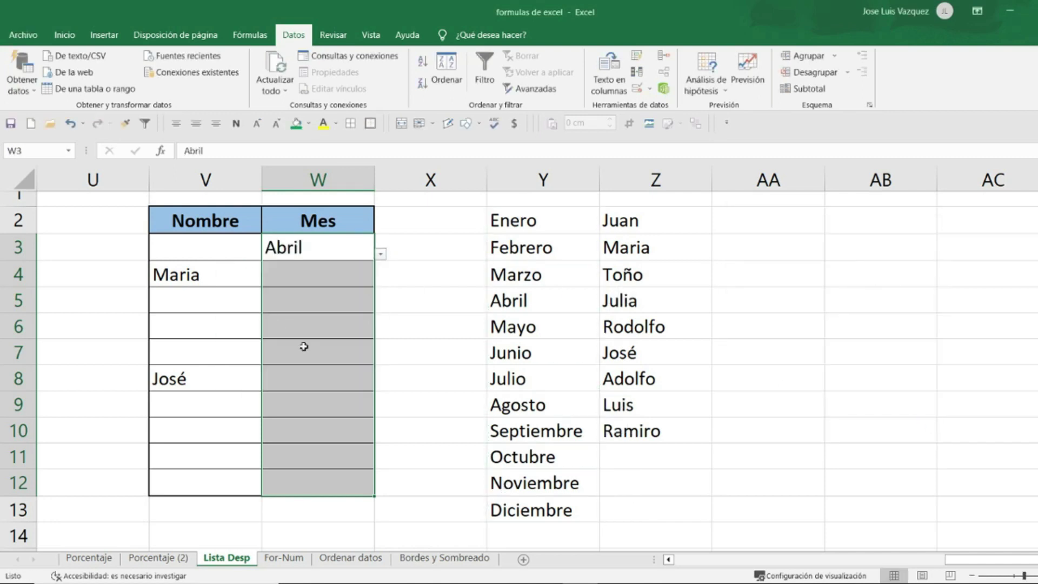
click(304, 345)
click(381, 358)
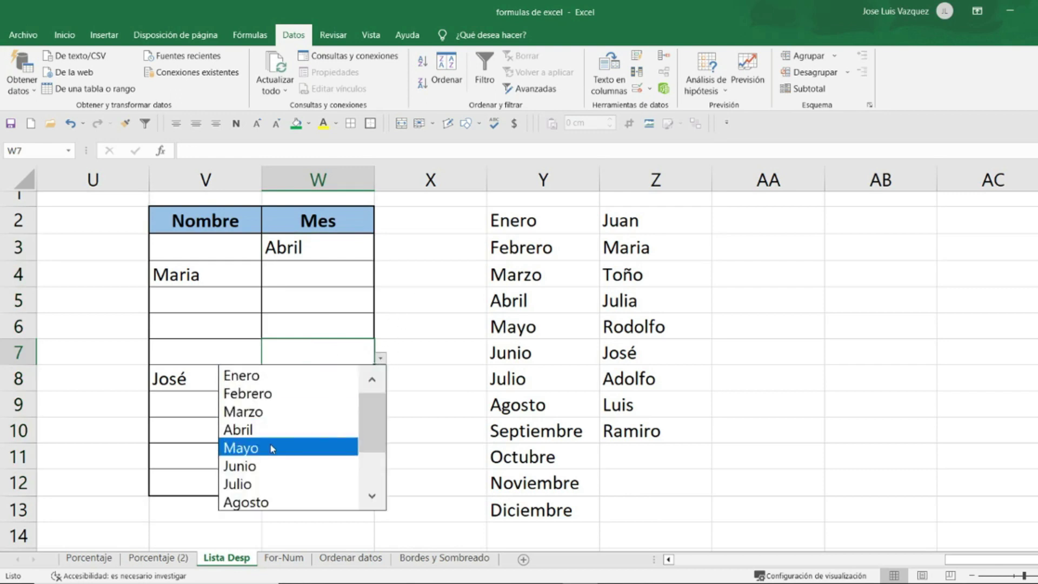
click(263, 467)
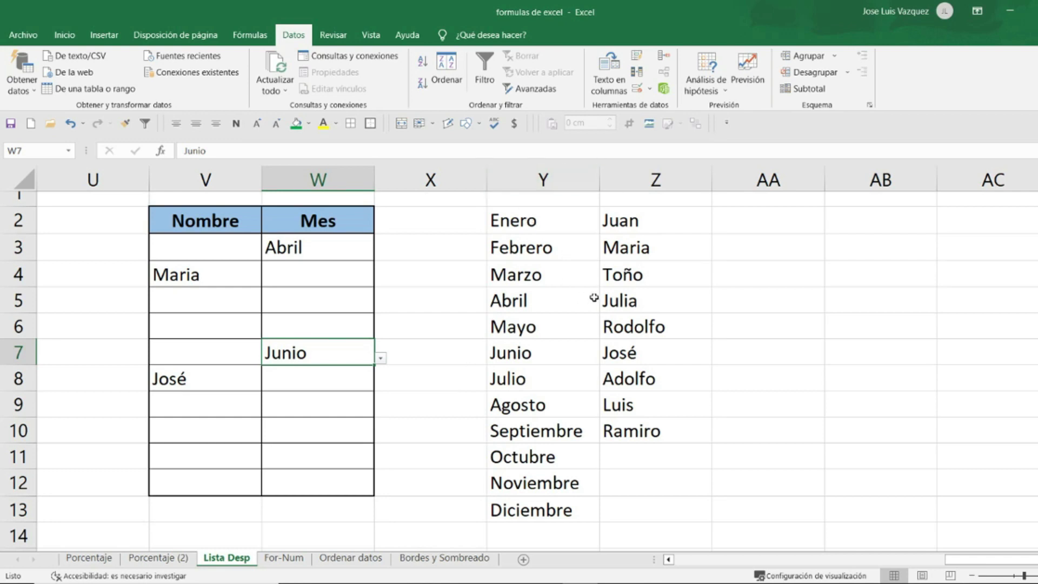
drag(556, 219, 540, 545)
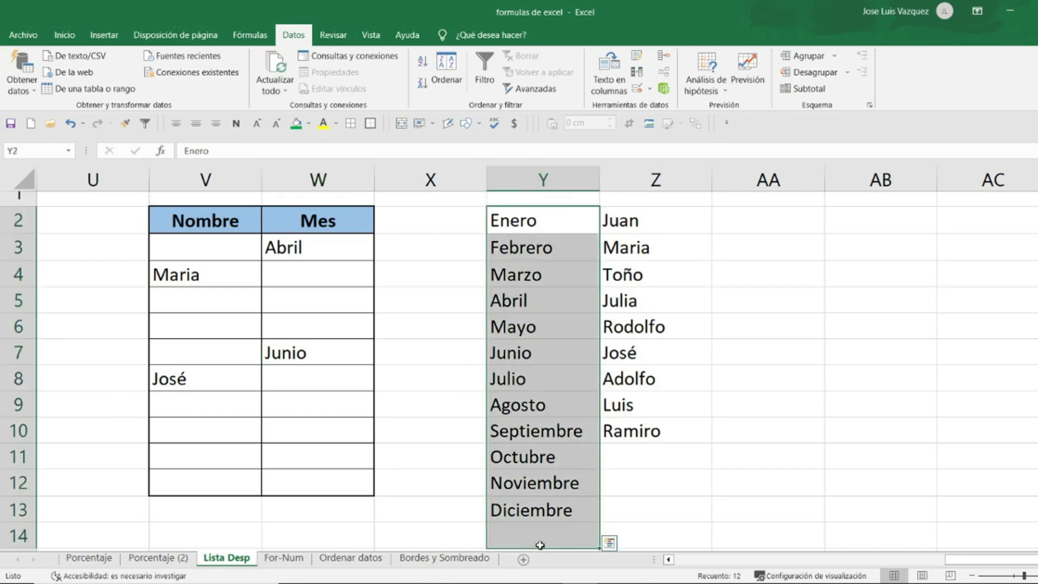
key(Delete)
click(403, 387)
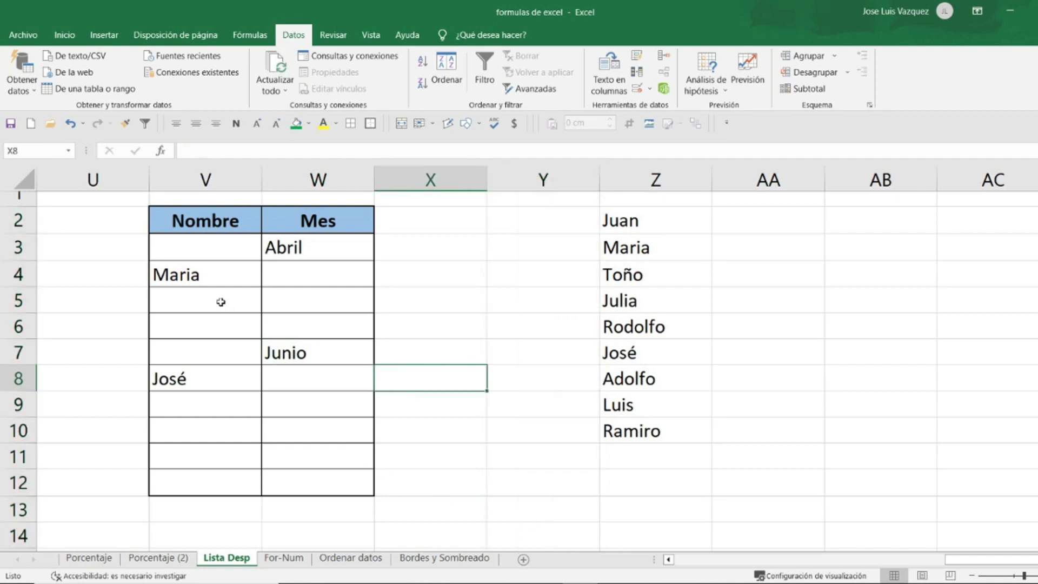
click(221, 303)
click(268, 306)
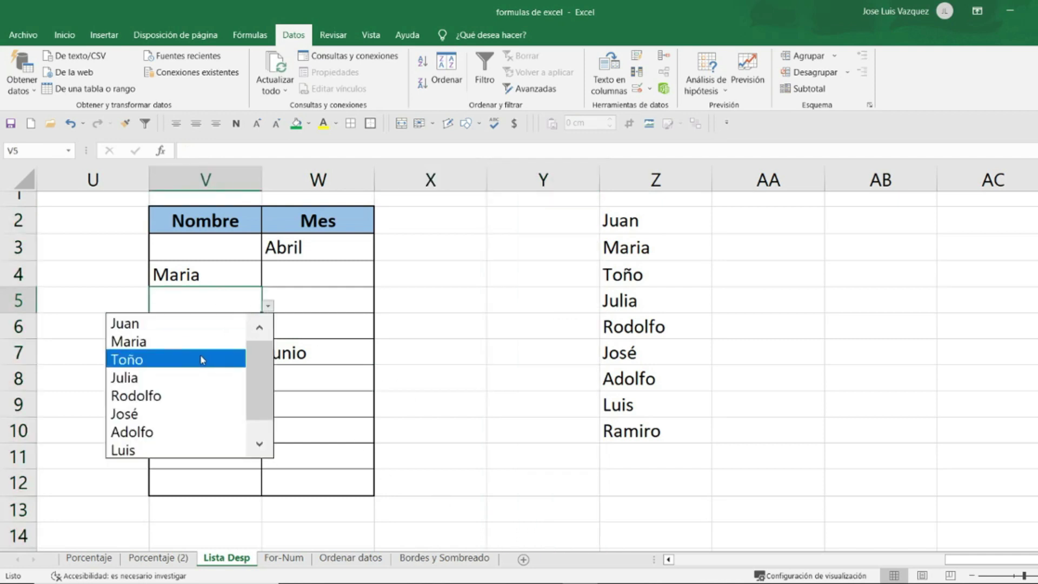
click(300, 307)
click(300, 307)
click(381, 305)
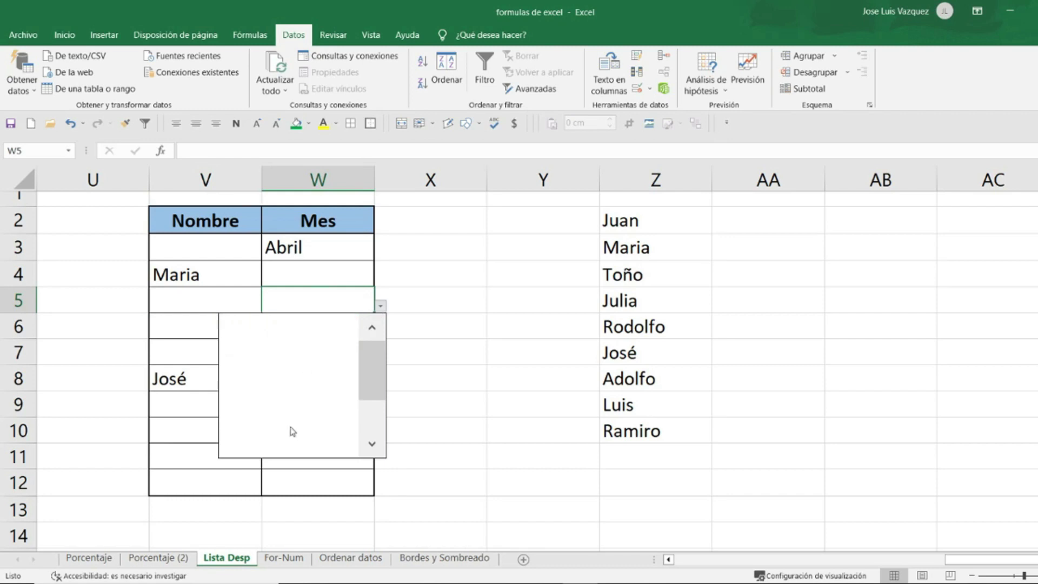
drag(372, 373, 379, 335)
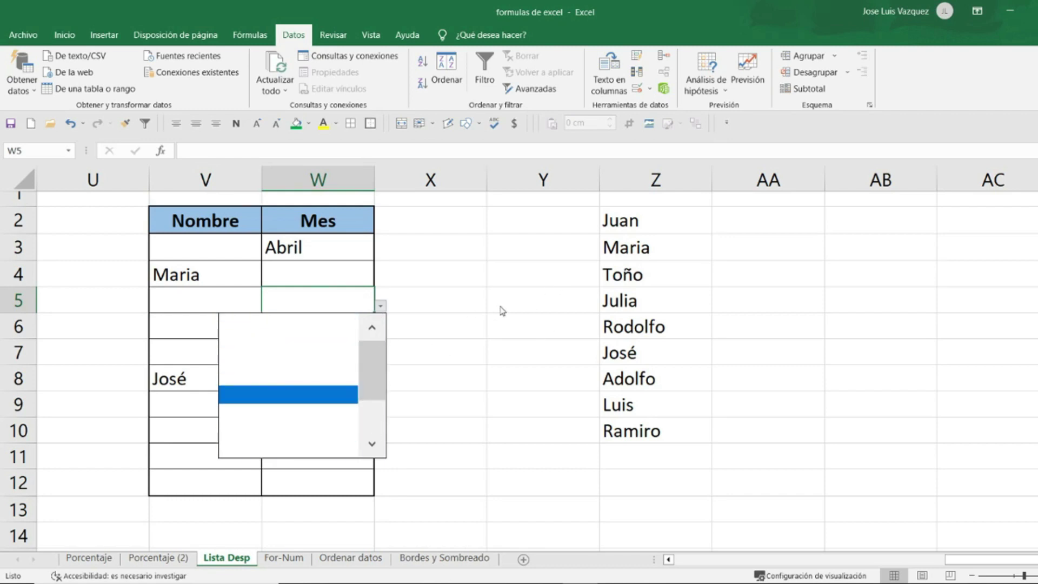
click(393, 344)
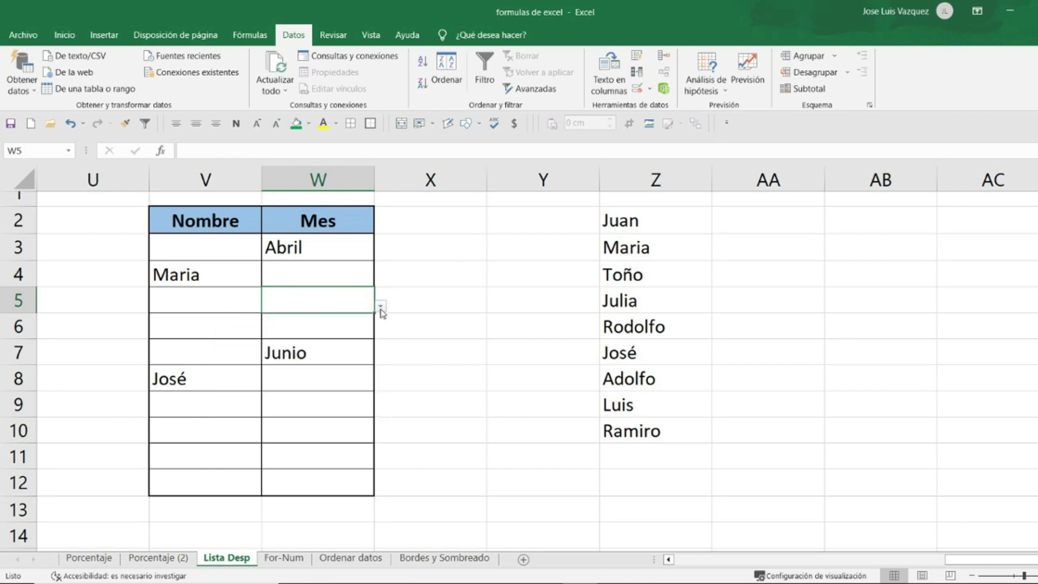
click(380, 306)
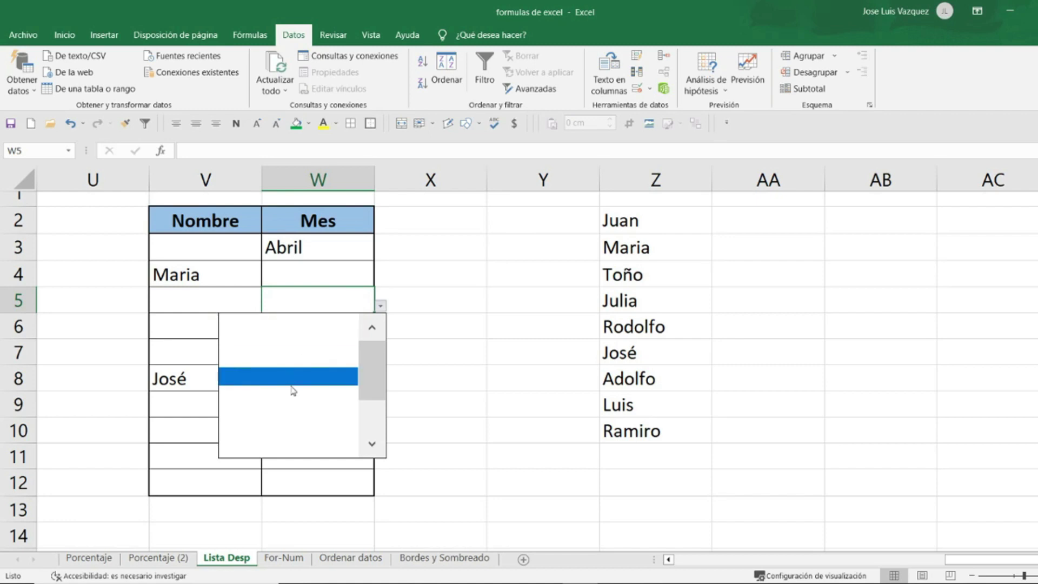
click(493, 325)
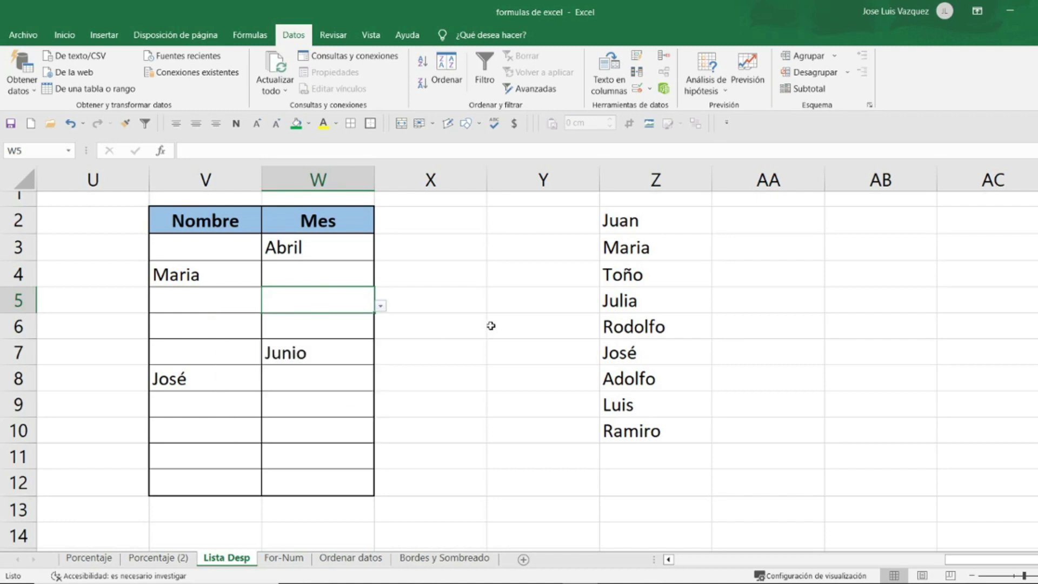
key(ctrl+z)
click(351, 300)
click(380, 306)
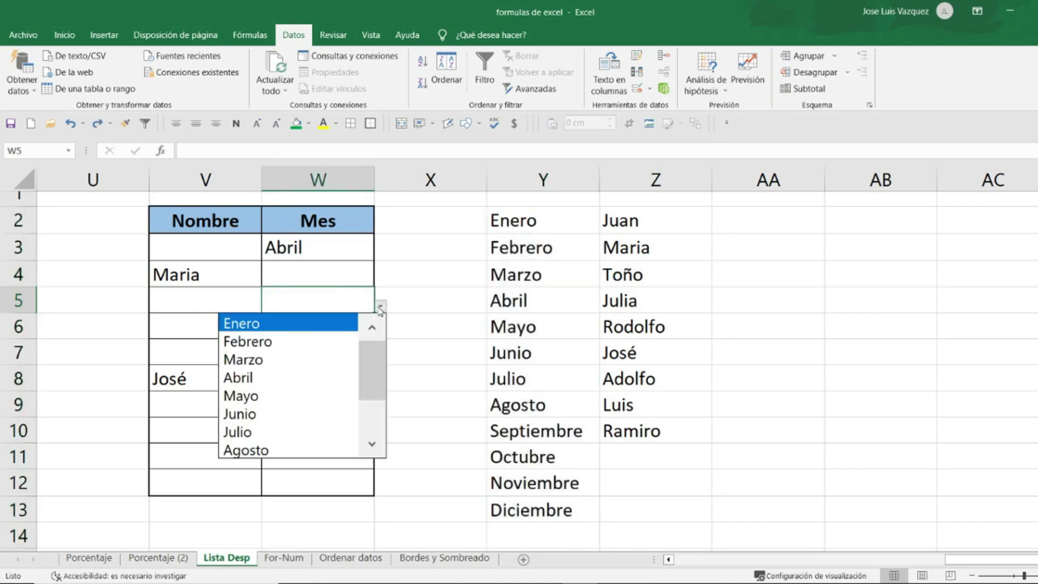
click(421, 312)
scroll(432, 319, down, 1)
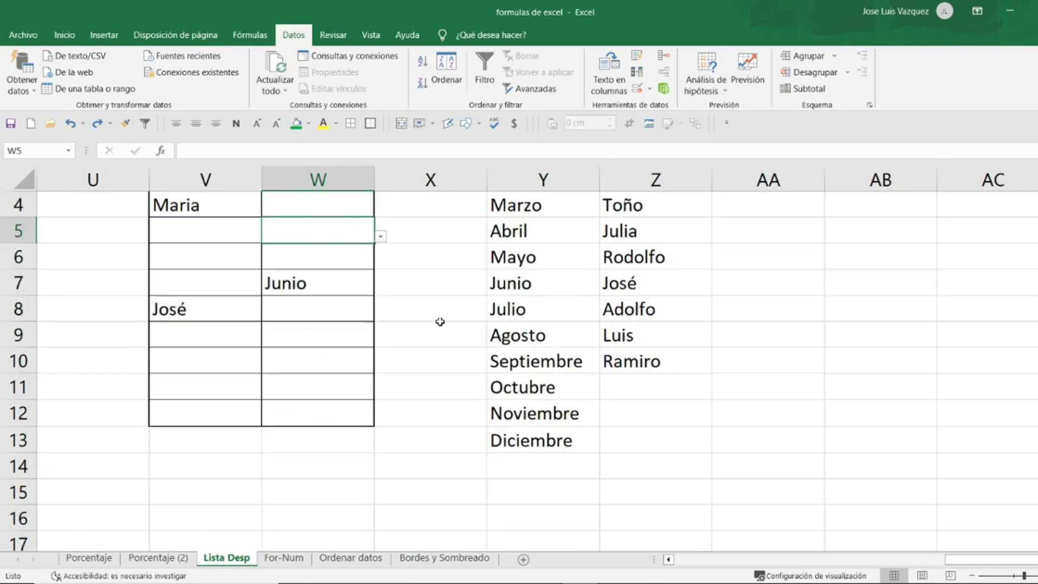
Step: Add LUNES to Y14 just below Diciembre
click(520, 463)
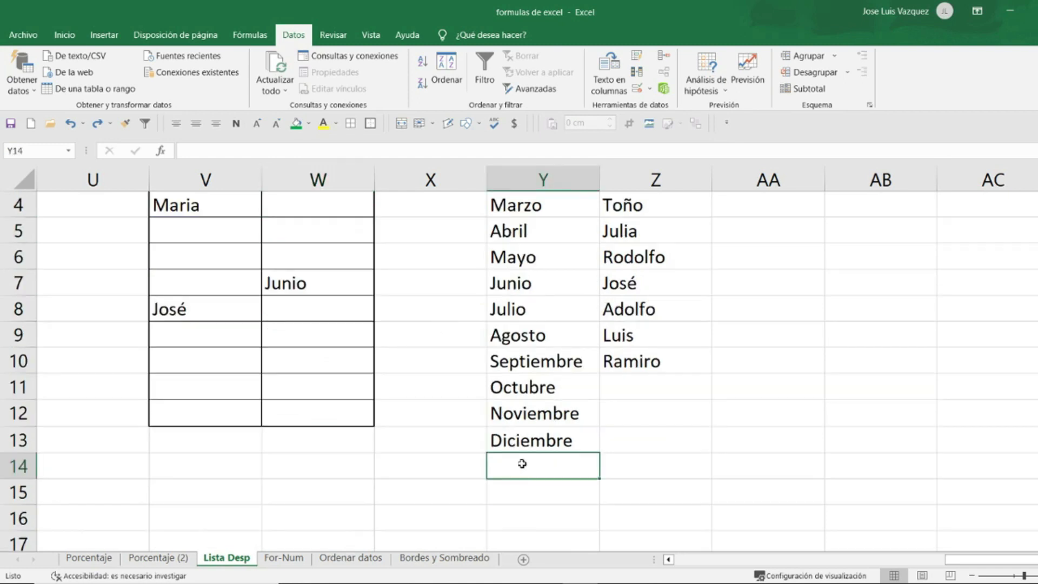
text(LUNES)
key(Return)
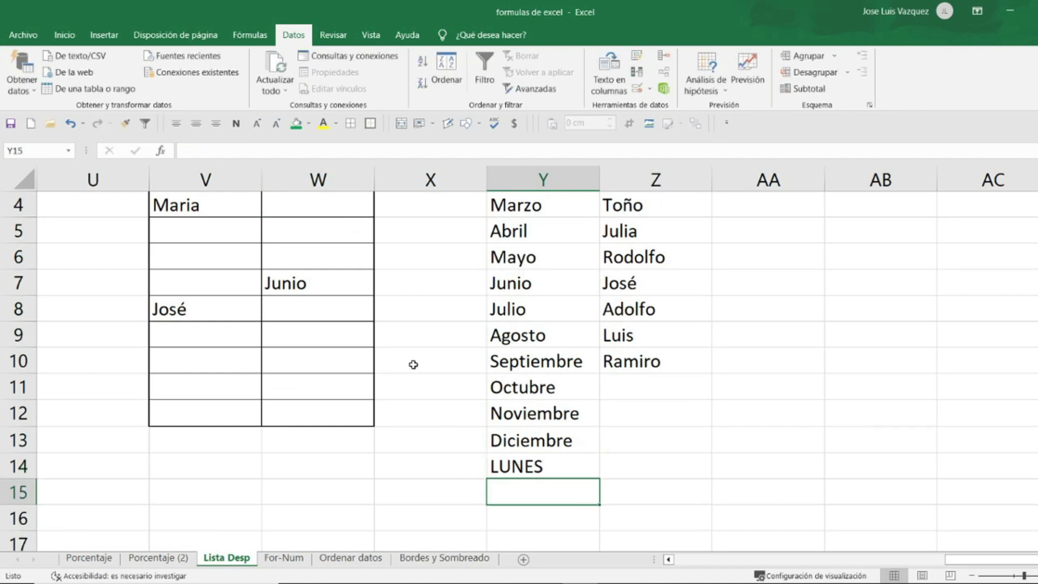
Step: Check that W8's month drop-down still ends at Diciembre, then select W3:W12
click(345, 312)
click(381, 314)
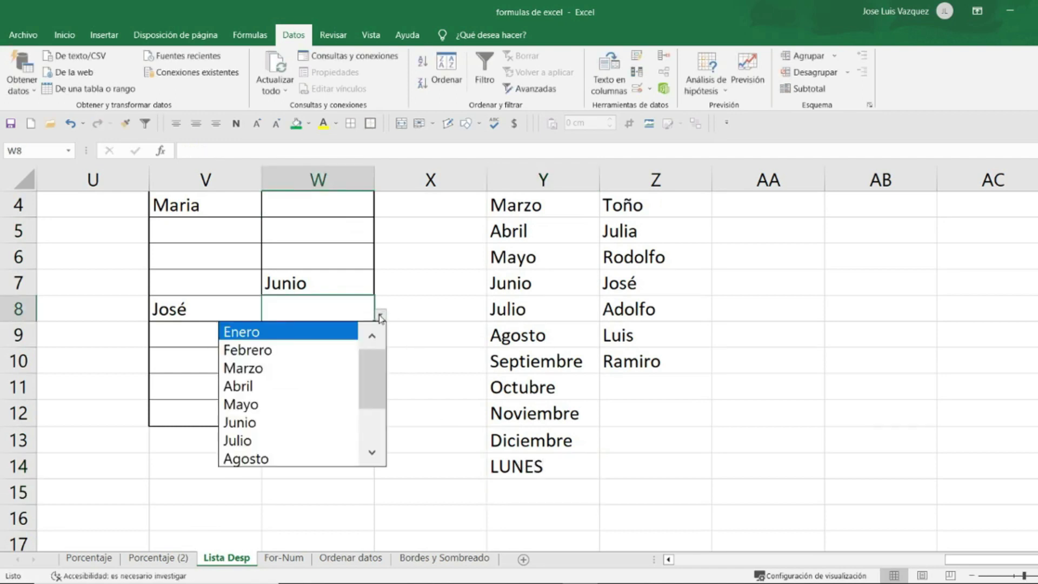
scroll(371, 379, down, 2)
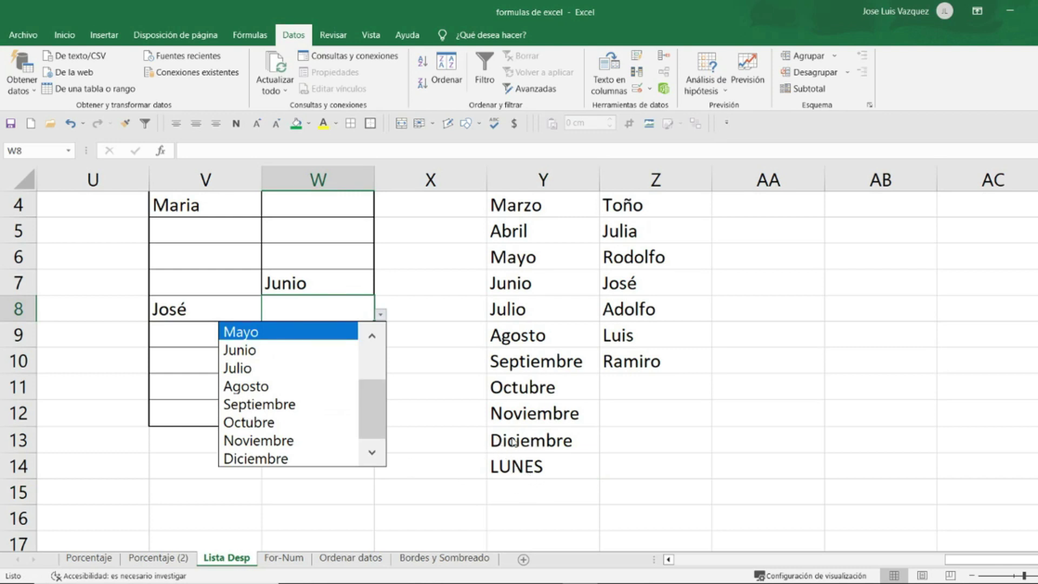
click(469, 426)
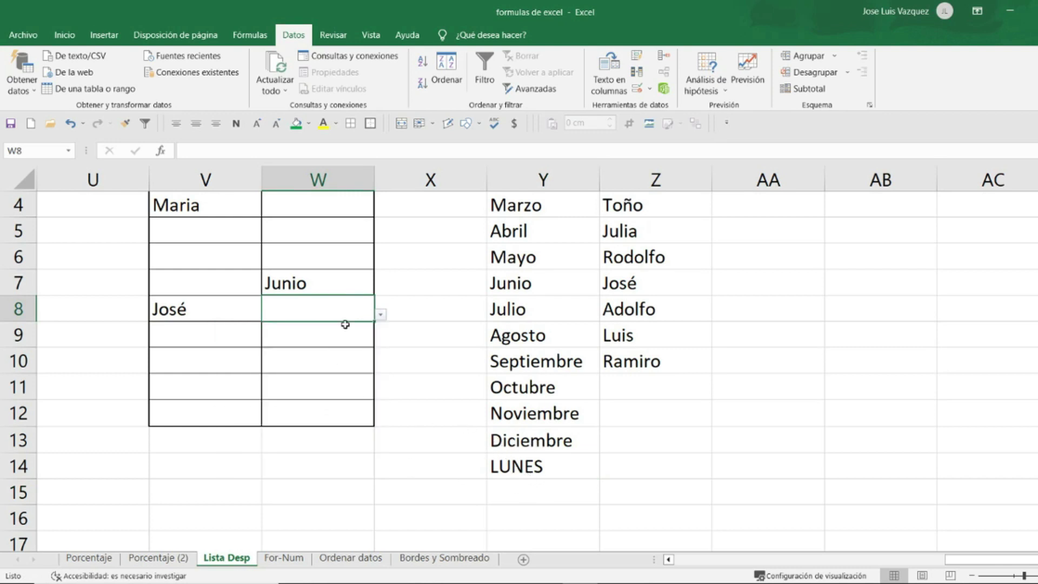
scroll(353, 270, up, 1)
drag(324, 247, 347, 483)
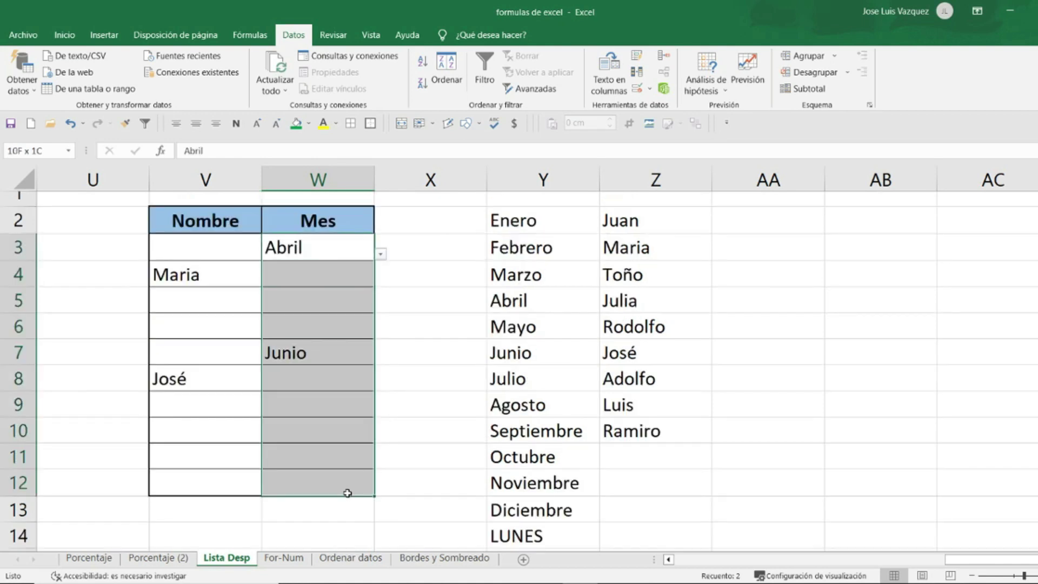
Step: Extend the Mes cells' list source to =$Y$2:$Y$14
click(637, 90)
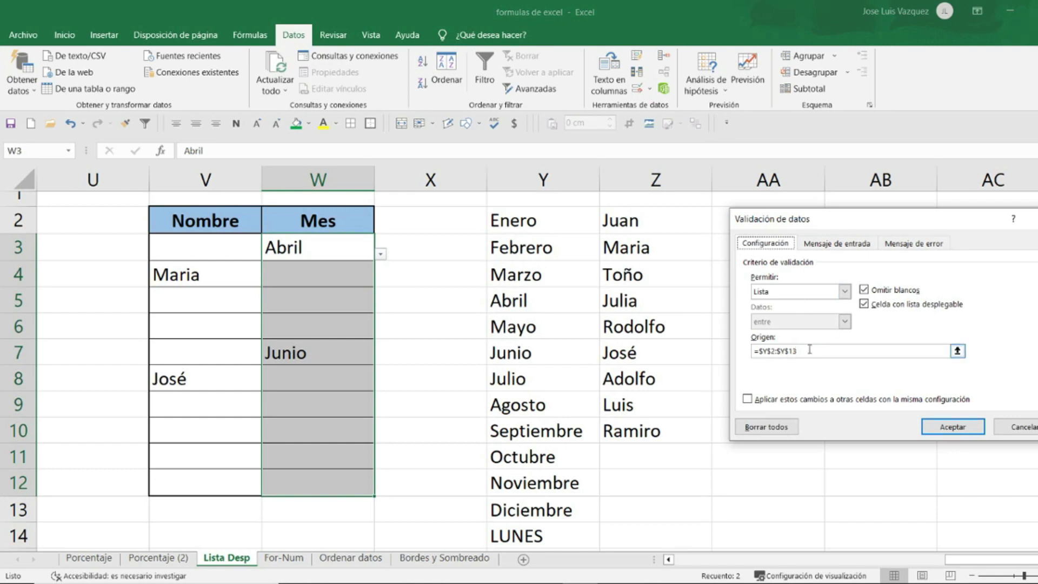
drag(809, 349, 769, 349)
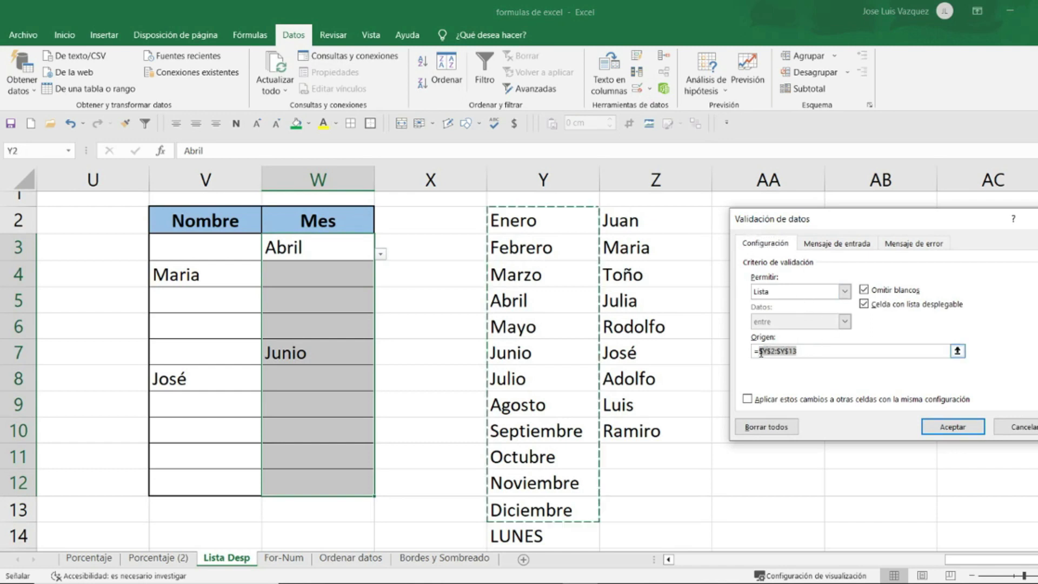
click(804, 351)
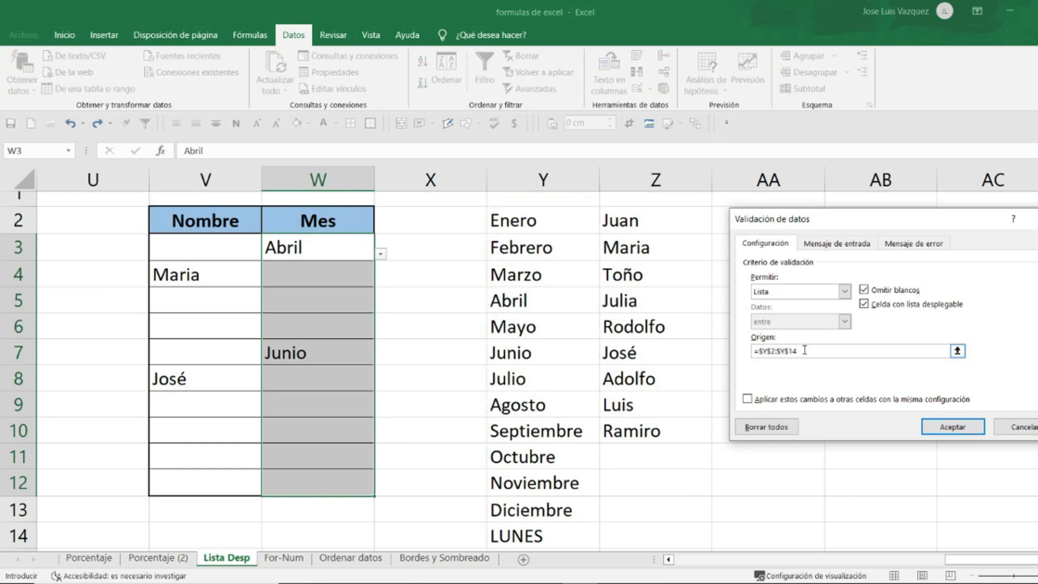
drag(804, 350, 753, 351)
mouse_move(543, 227)
mouse_down()
mouse_move(534, 520)
mouse_move(543, 465)
mouse_up()
click(952, 427)
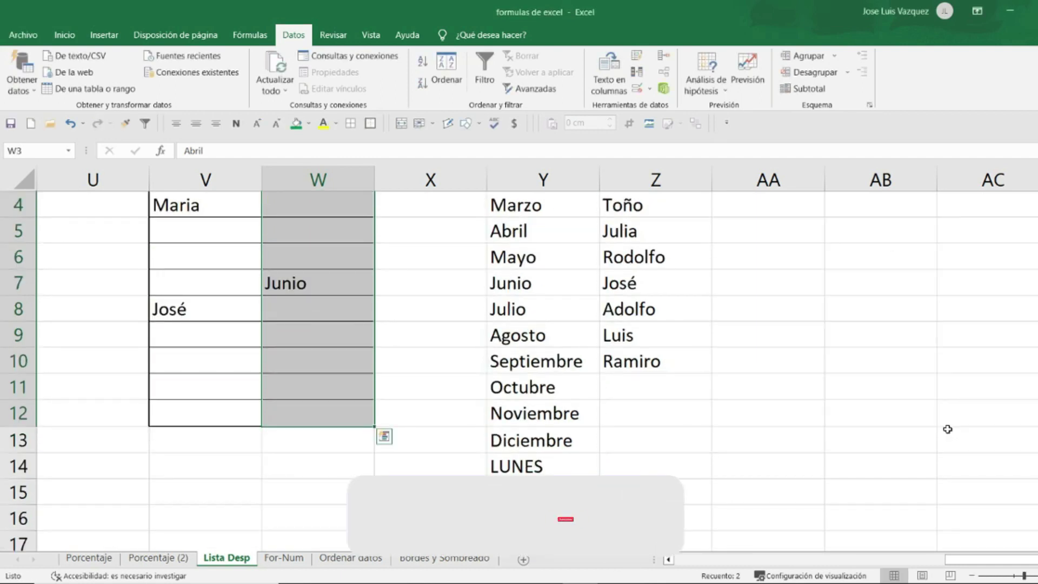
Step: Check W8's month drop-down to confirm LUNES now appears after Diciembre
click(718, 439)
click(348, 311)
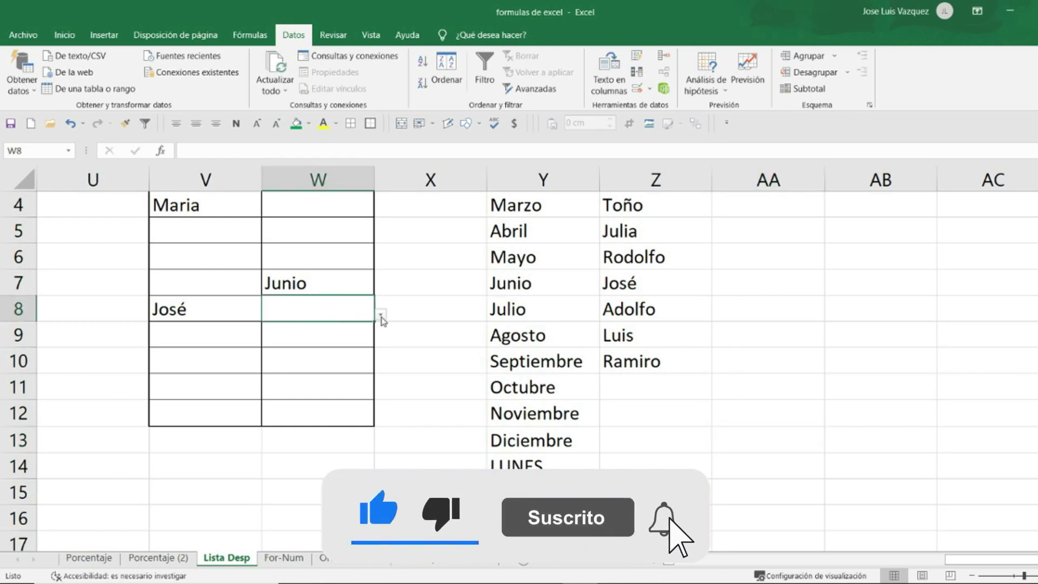
click(381, 314)
mouse_move(371, 367)
mouse_down()
mouse_move(371, 404)
mouse_move(399, 353)
mouse_up()
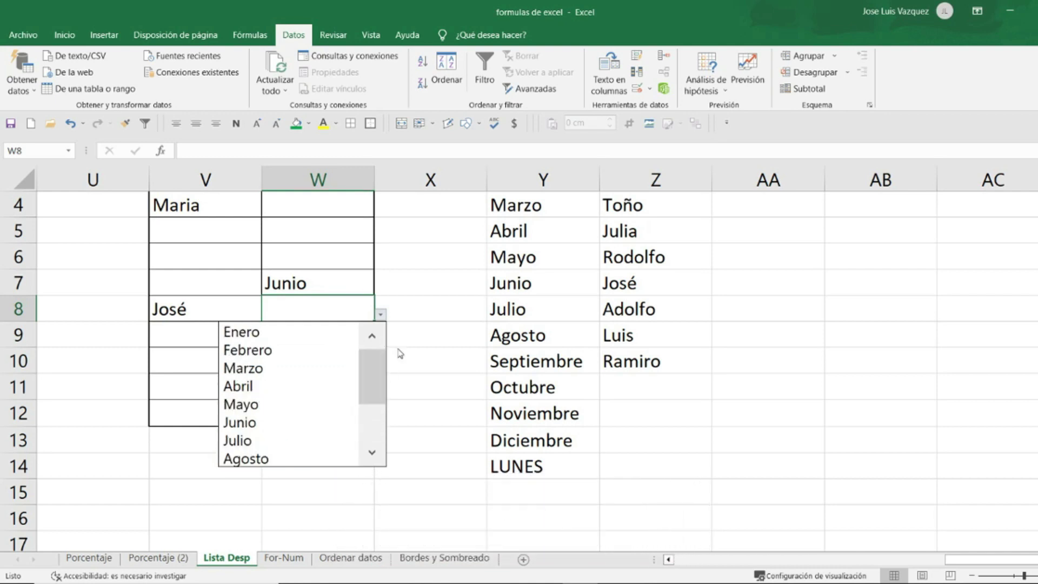
click(472, 403)
scroll(472, 403, up, 1)
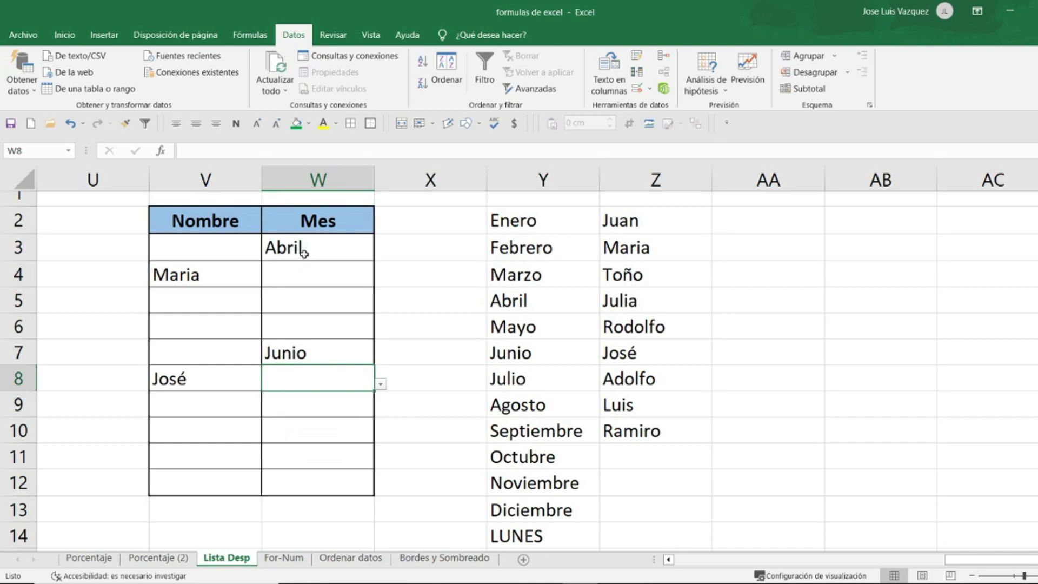
Step: Hide source-list columns Y and Z
drag(305, 251, 305, 399)
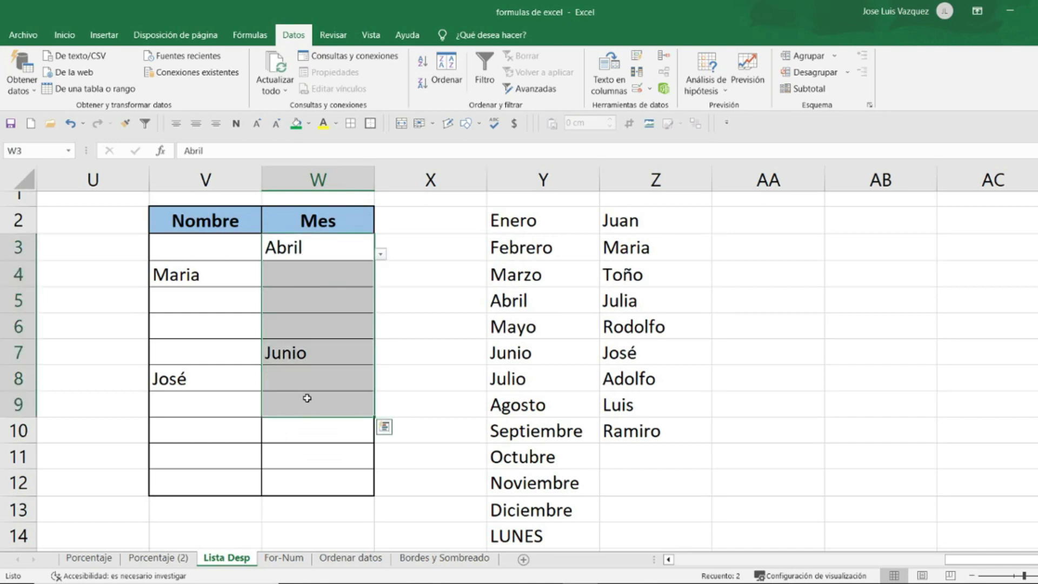
click(449, 349)
click(527, 246)
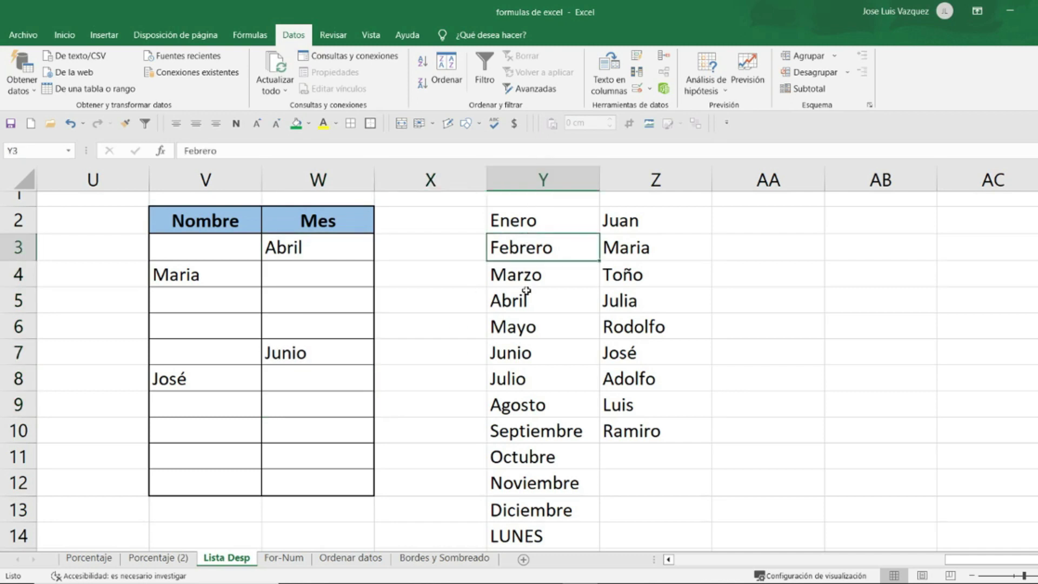
drag(526, 292, 515, 400)
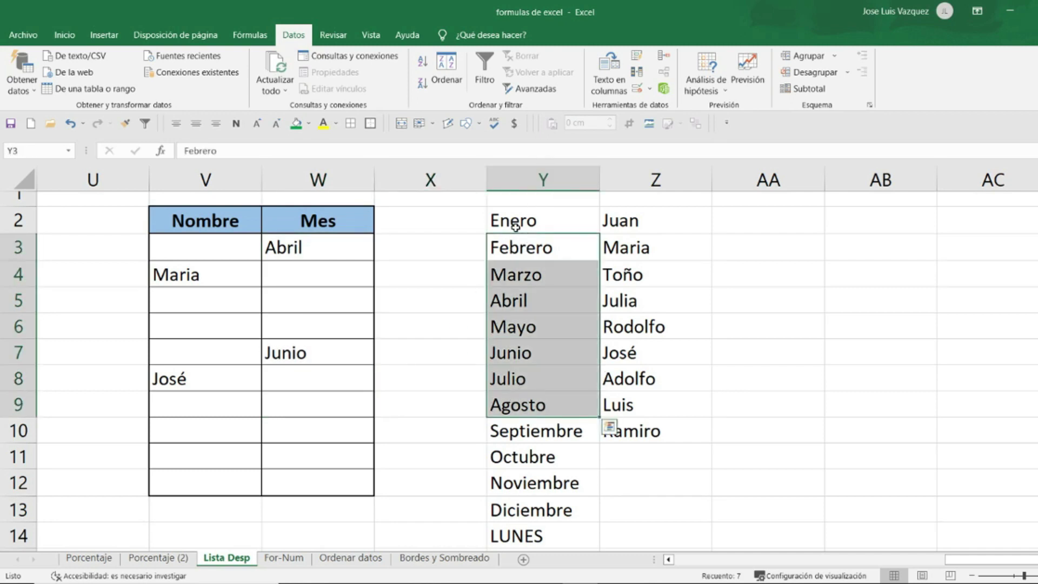
click(519, 174)
click(638, 176)
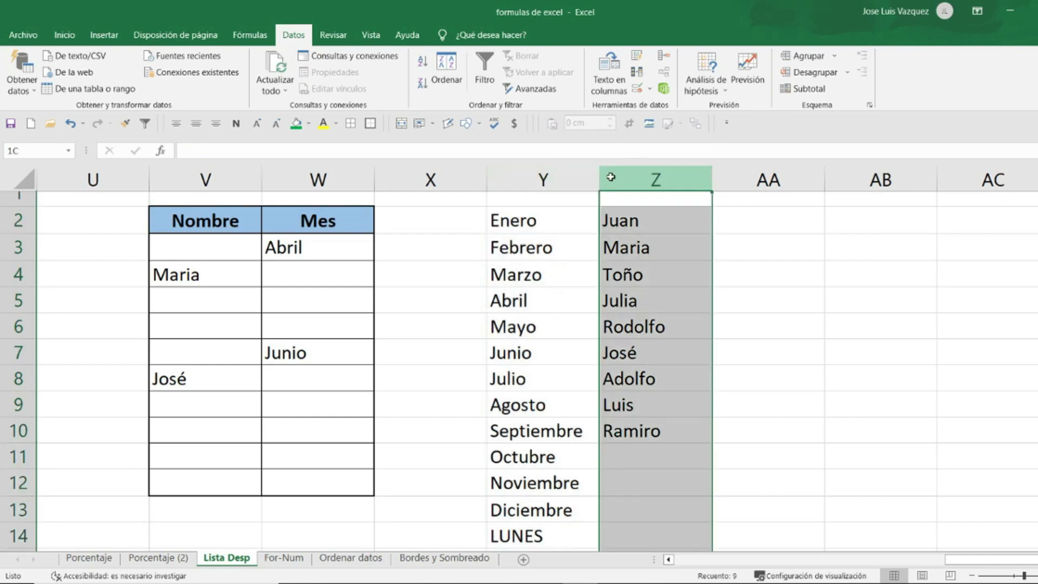
shift+click(545, 178)
right_click(552, 181)
click(601, 387)
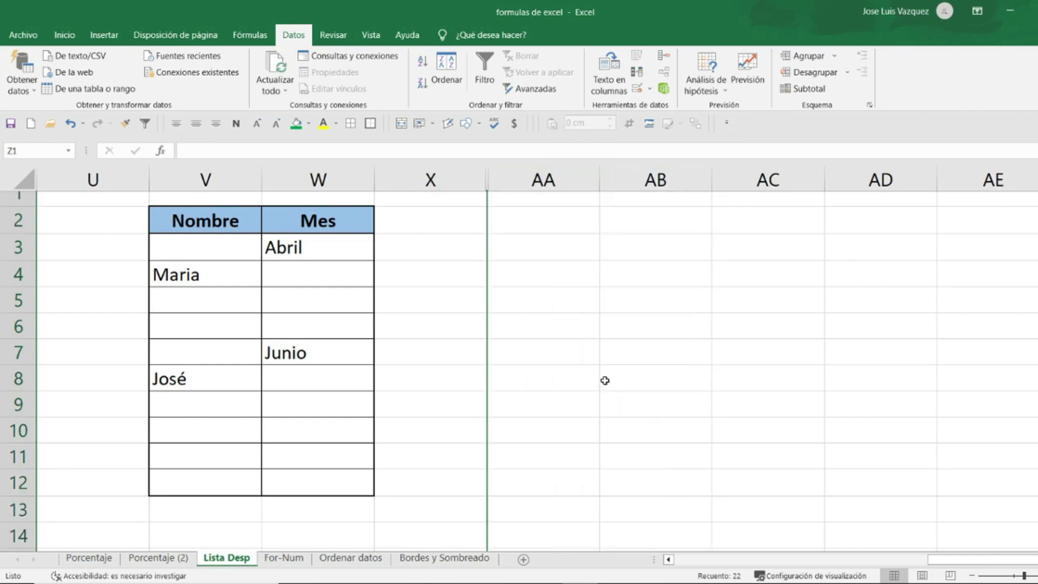
Step: Test the W6 month and V5 name drop-downs, then select W3:W12
click(357, 329)
click(380, 333)
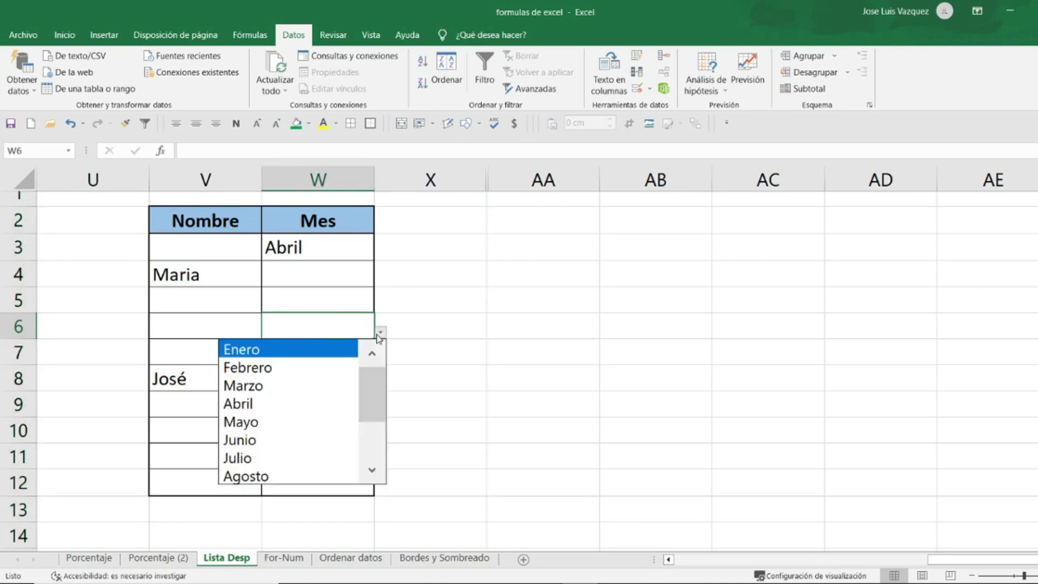
click(213, 303)
click(270, 303)
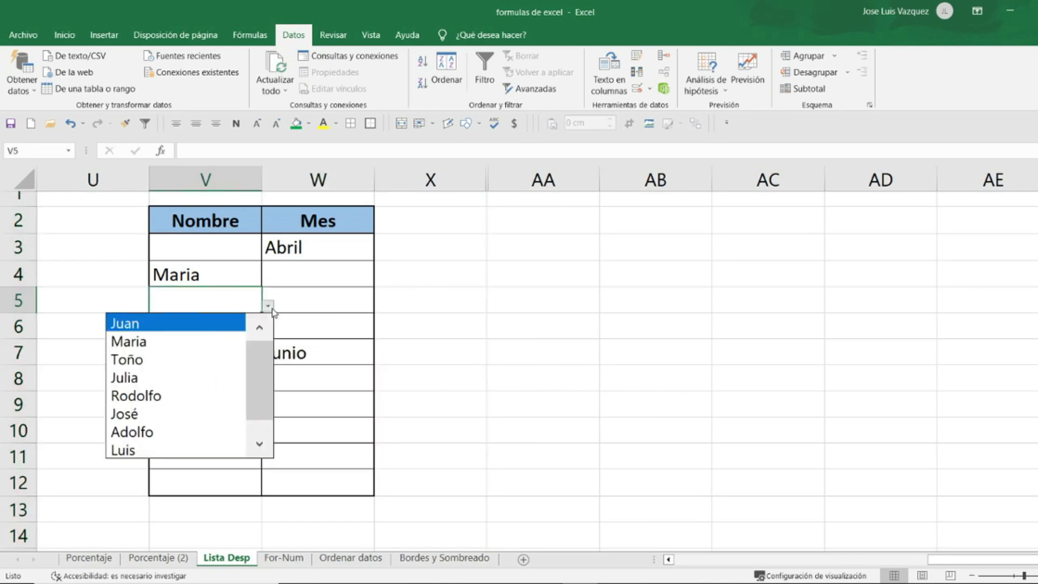
click(309, 327)
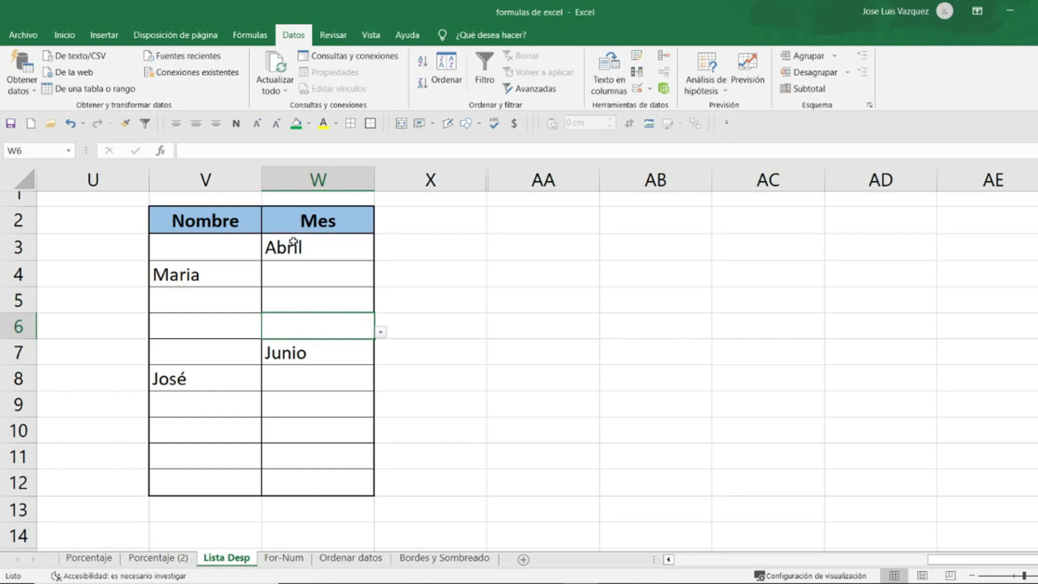
drag(293, 242, 308, 481)
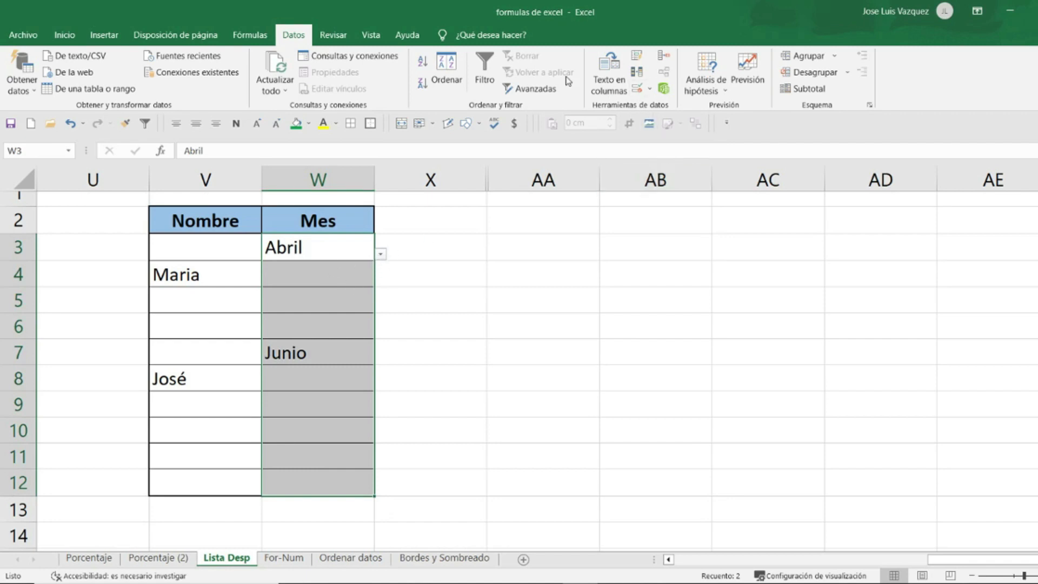
Step: Clear all validation from Mes cells W3:W12 and erase Abril and Junio
click(637, 89)
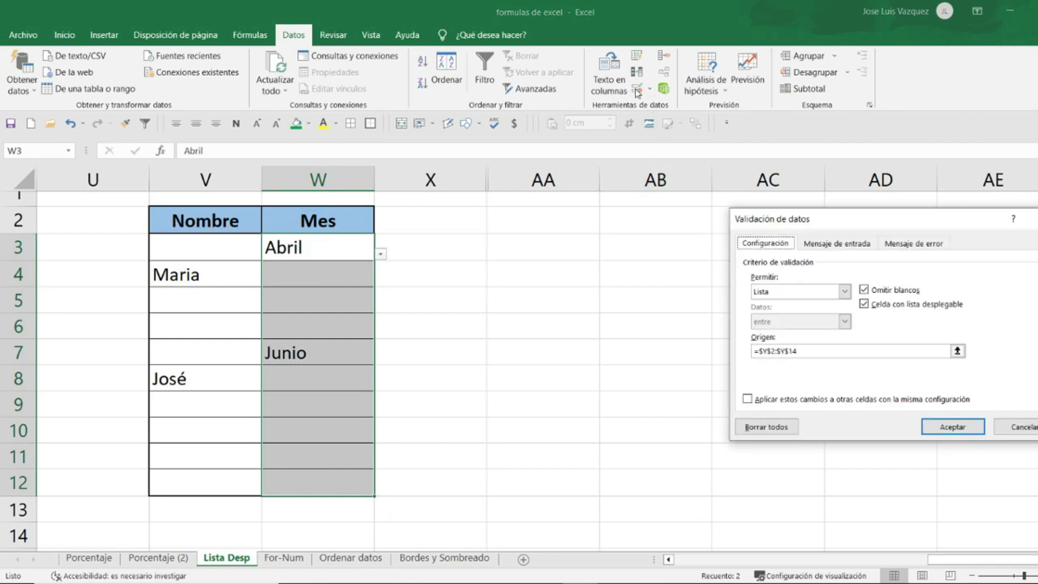
click(777, 428)
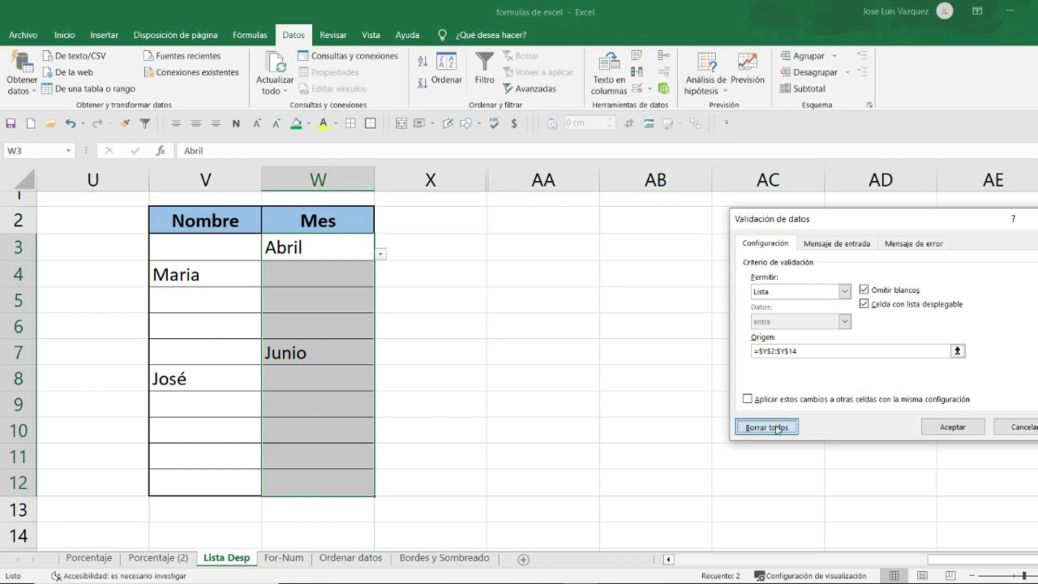
click(960, 427)
click(504, 316)
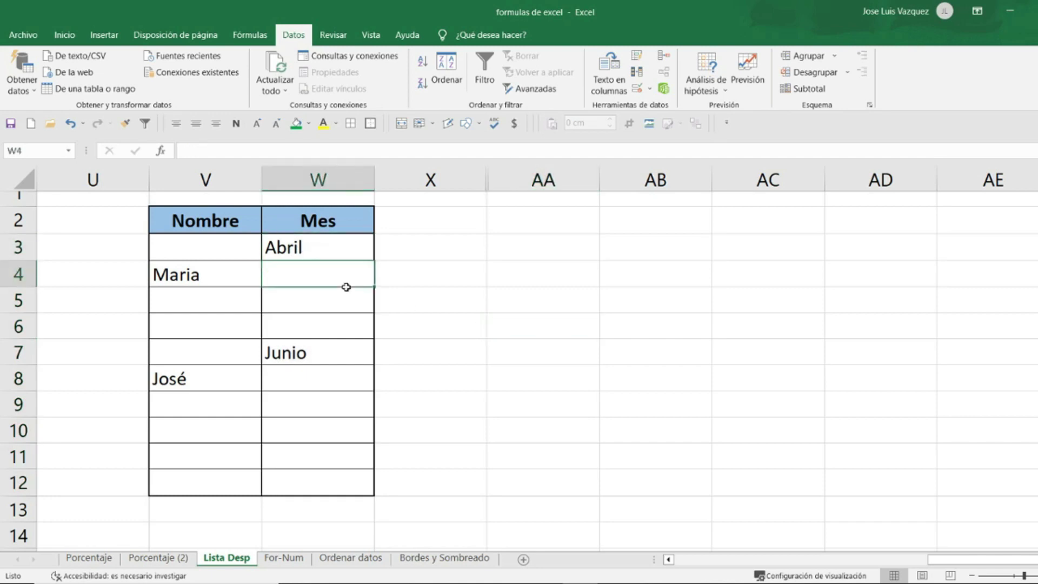
click(335, 354)
drag(313, 249, 309, 475)
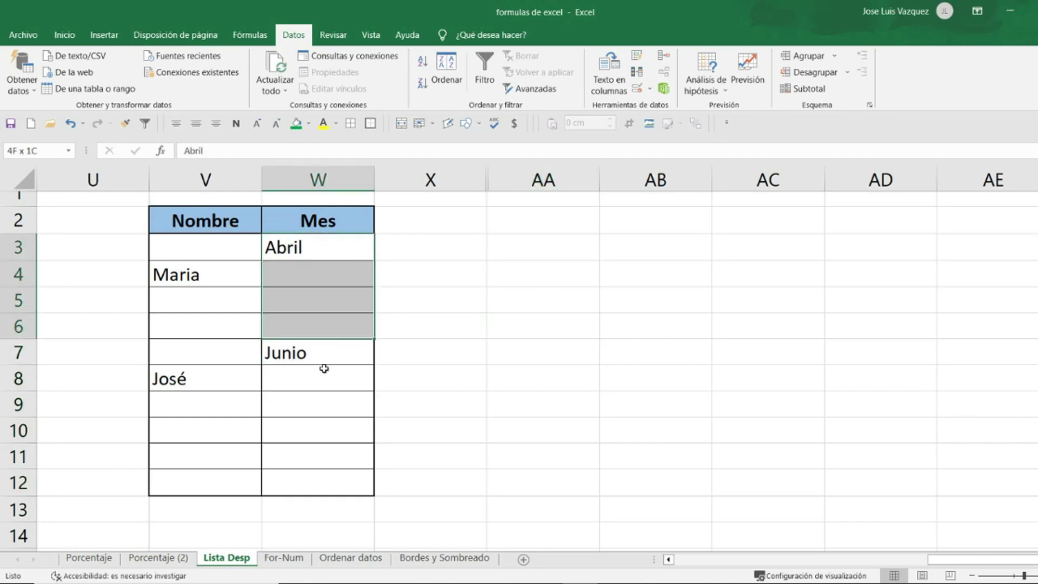
key(Delete)
click(427, 390)
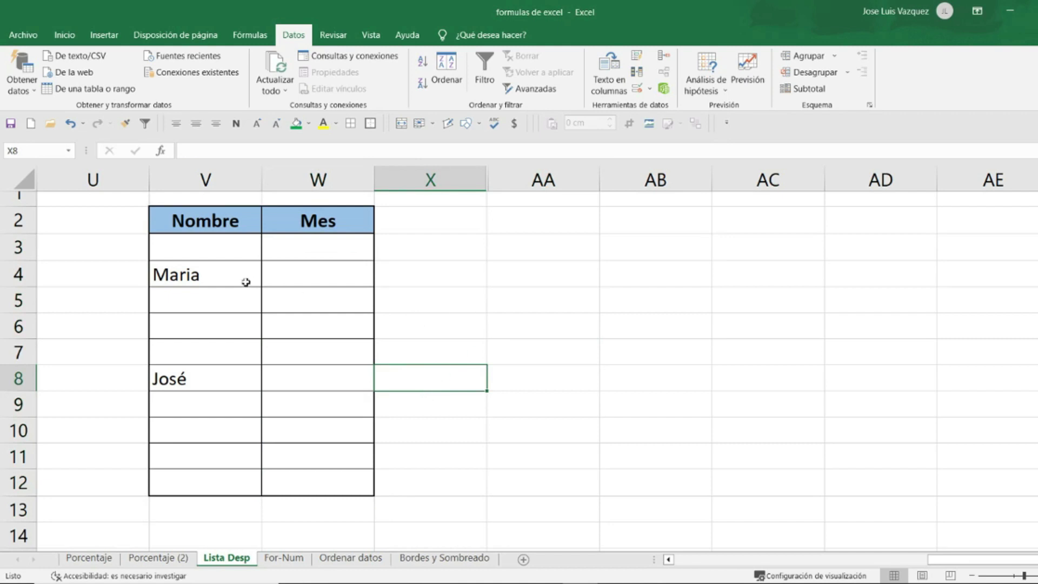
Step: Clear all validation from Nombre cells V3:V12 and erase Maria and José
drag(232, 245, 228, 479)
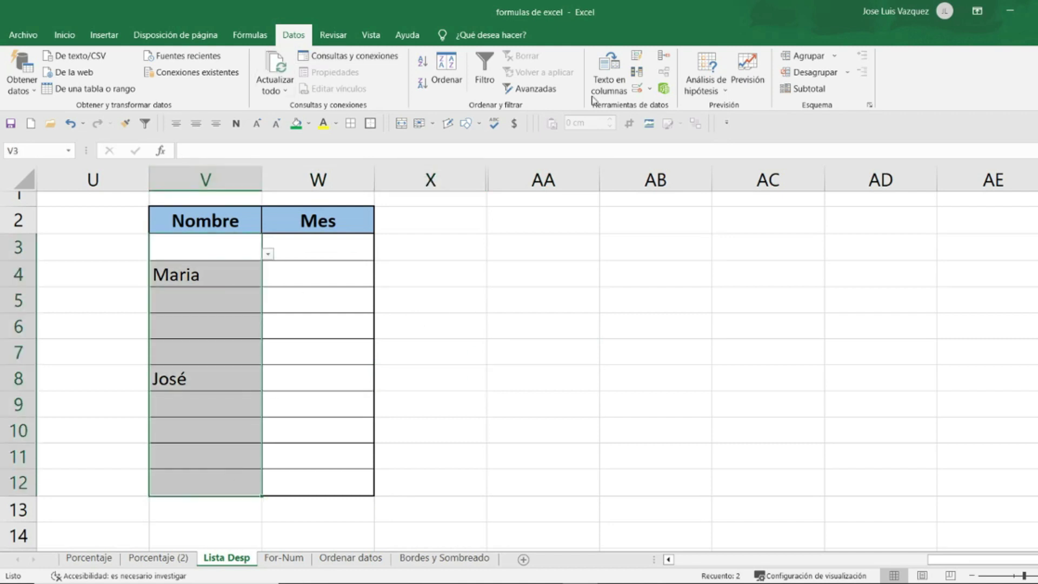
click(637, 88)
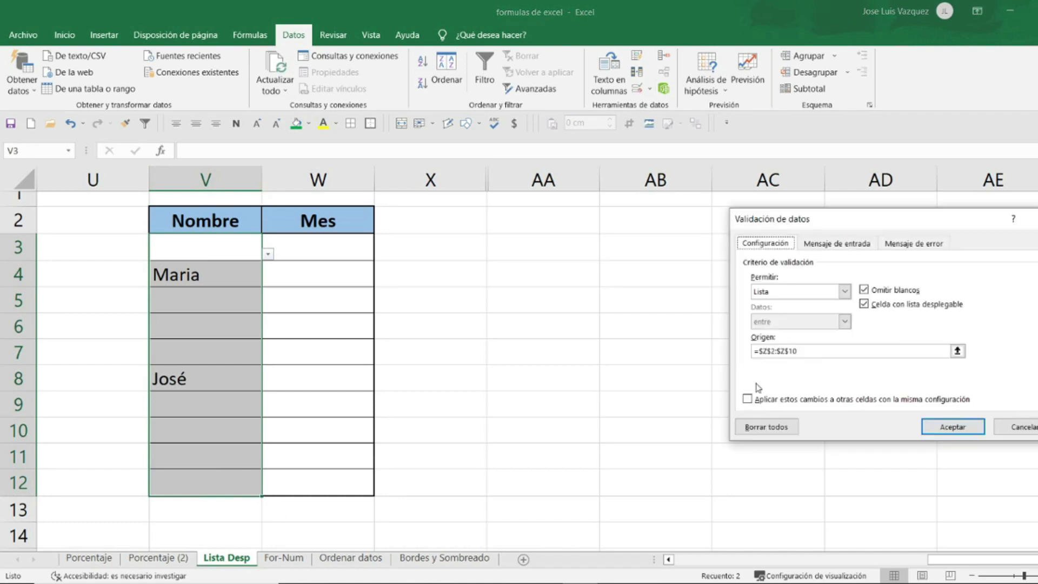
click(757, 427)
click(932, 427)
click(267, 279)
drag(222, 248, 223, 373)
key(Delete)
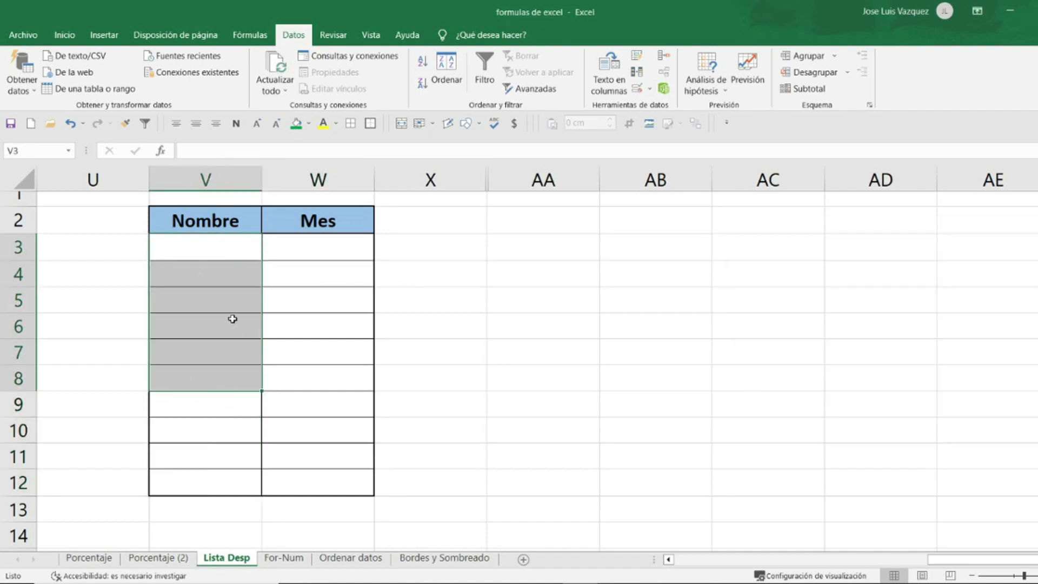
click(232, 315)
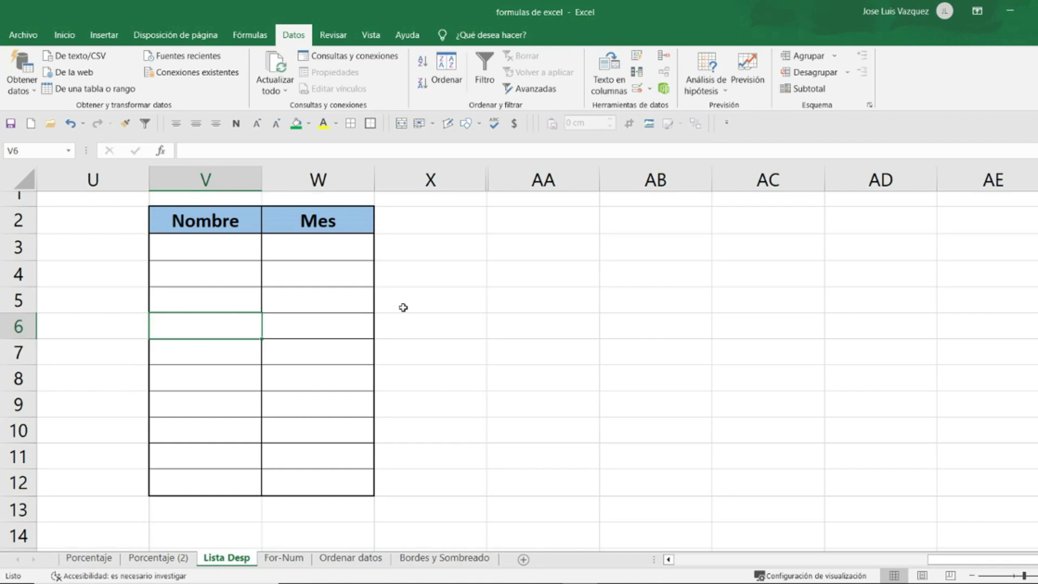
Step: Unhide columns Y and Z to show the month list through LUNES and the names
drag(503, 179, 456, 181)
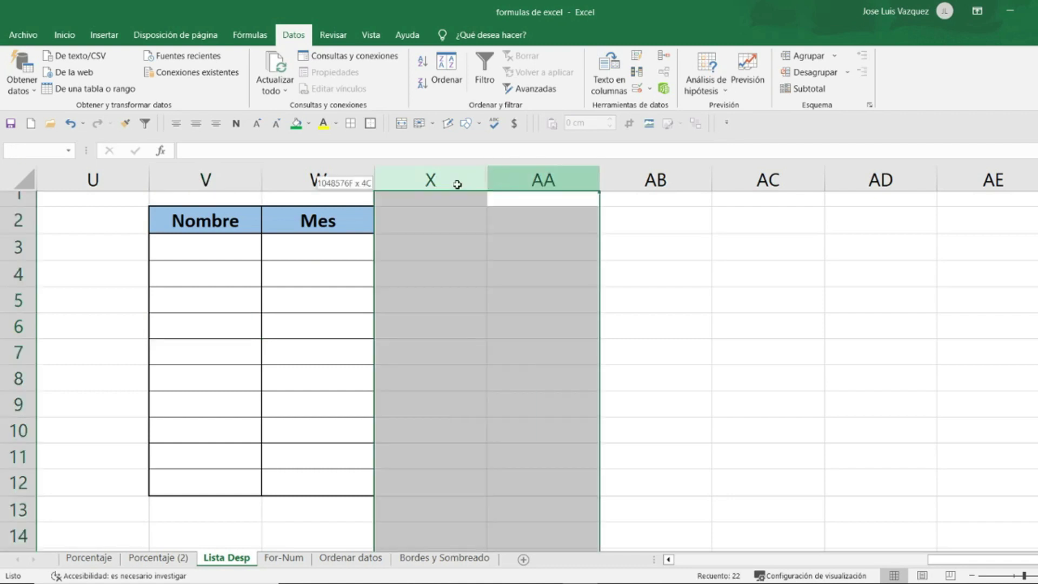
right_click(459, 188)
click(495, 414)
click(573, 331)
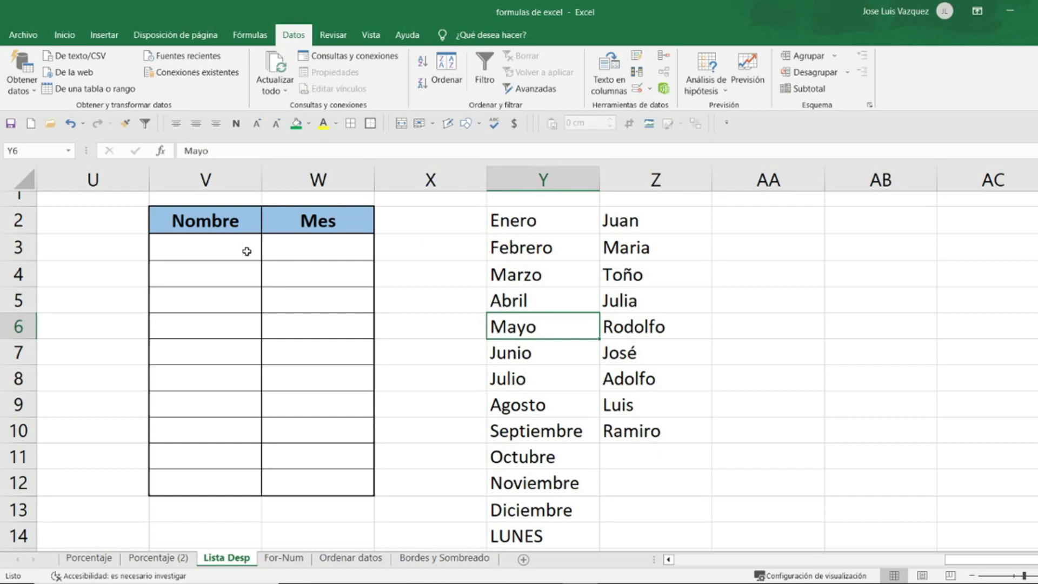
drag(240, 251, 216, 474)
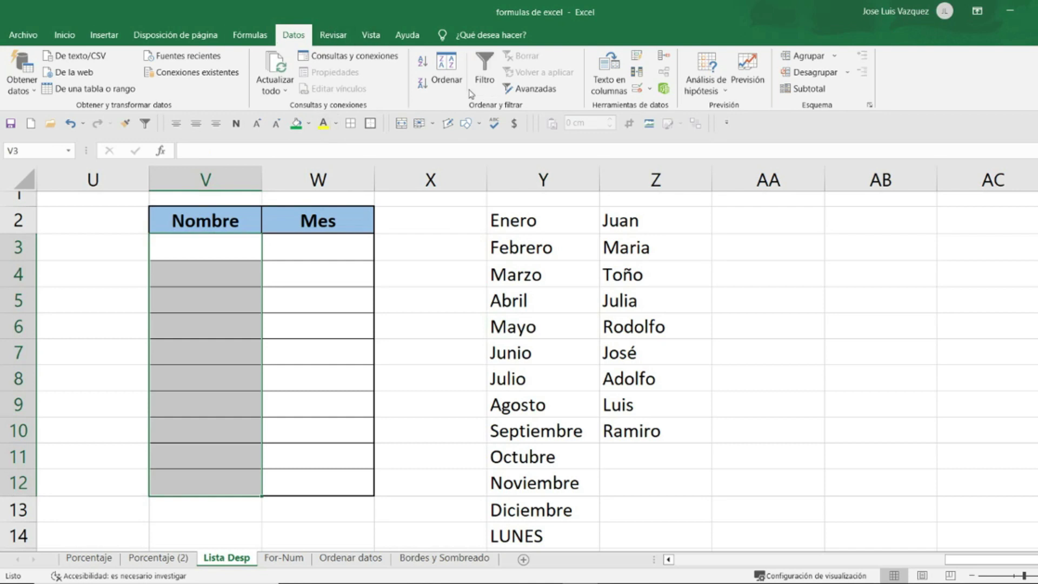
Step: Give V3:V12 List validation sourced from the names in column Z
click(637, 88)
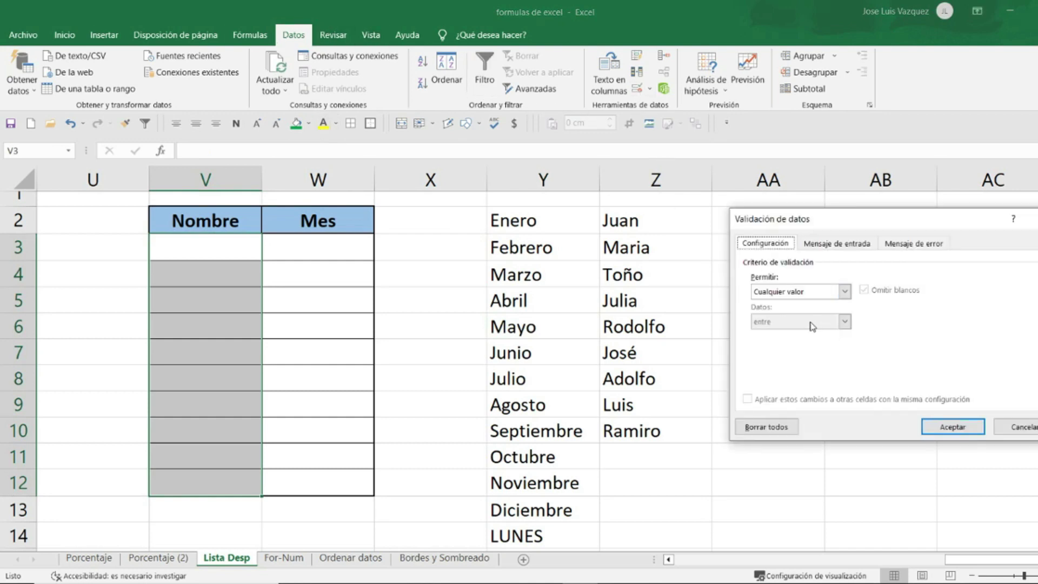
click(844, 291)
click(773, 333)
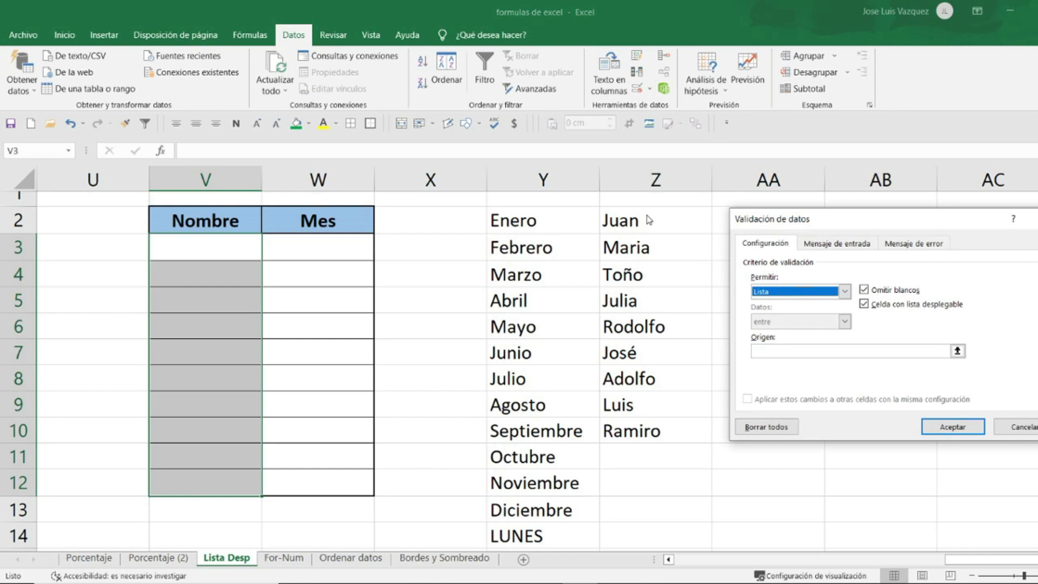
click(850, 351)
drag(621, 212, 670, 427)
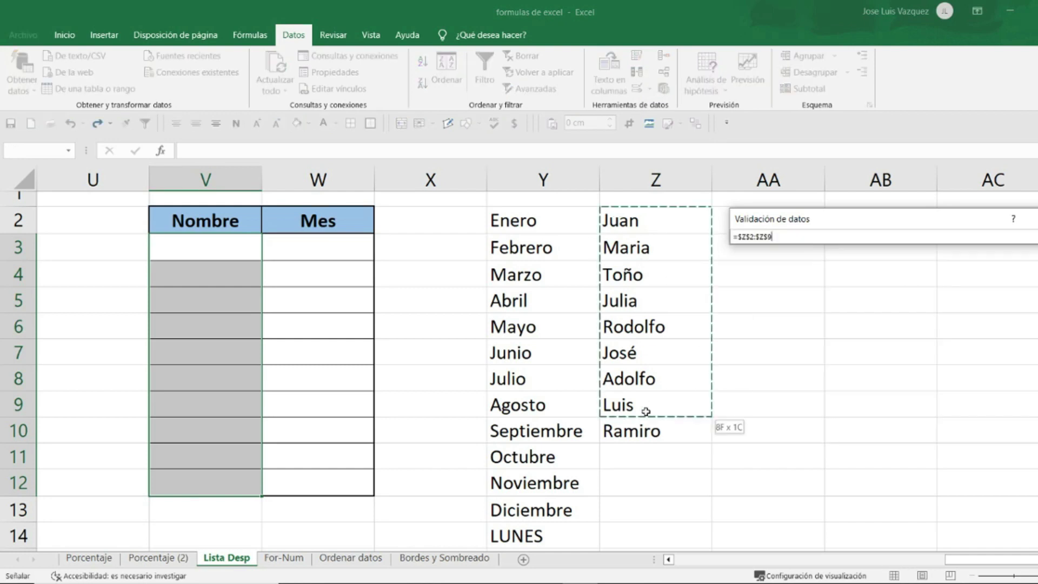
click(965, 426)
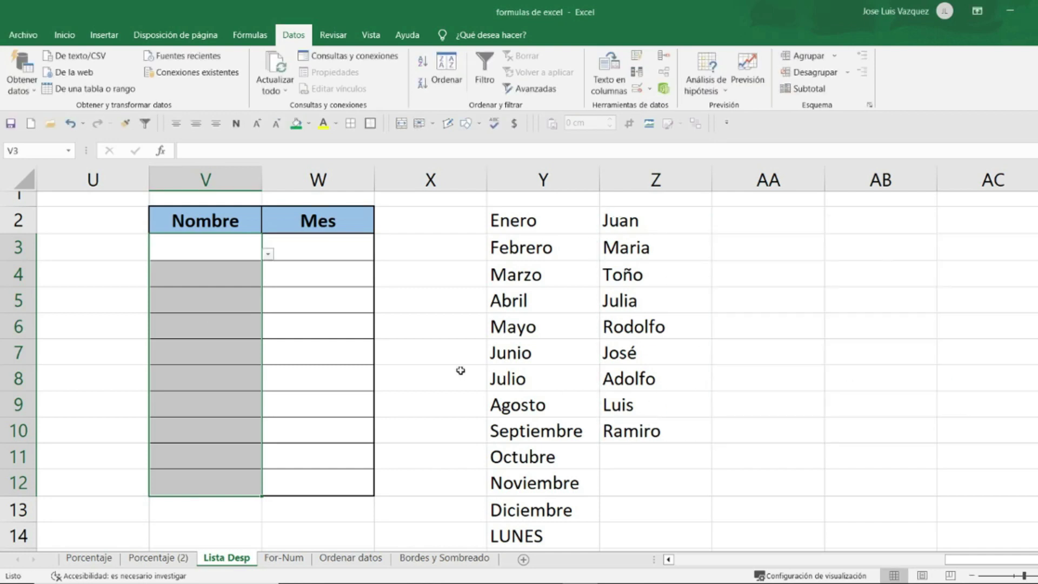
click(273, 321)
Step: Choose Maria for V3 and Toño for V4 from the name drop-downs
click(215, 271)
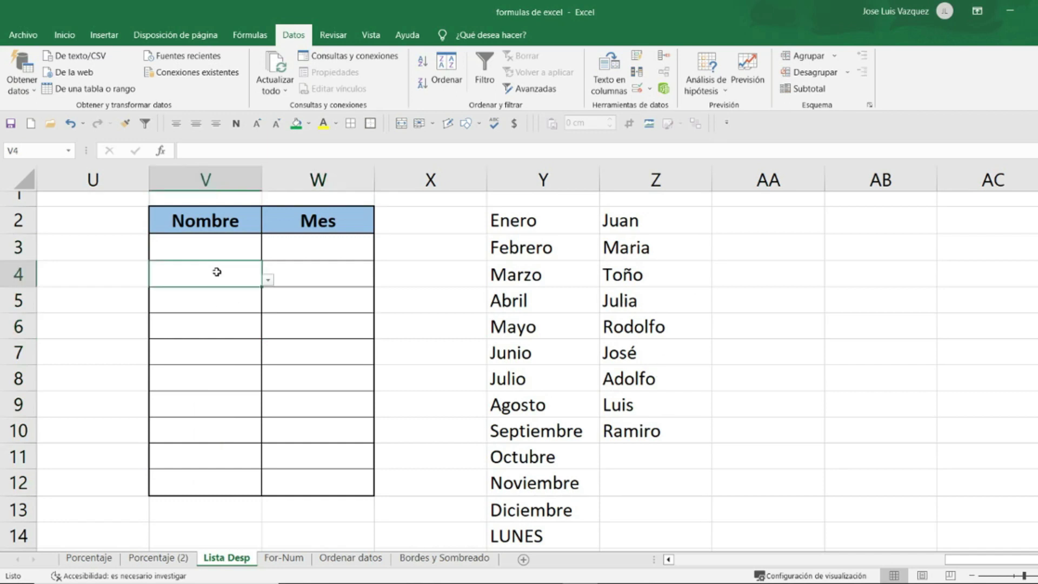
click(217, 240)
click(267, 254)
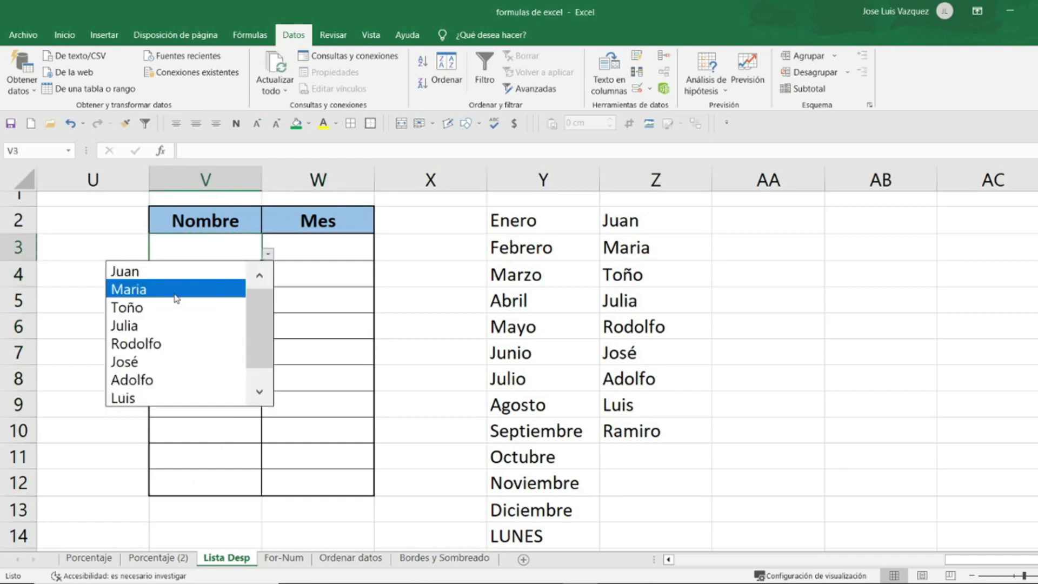
click(184, 289)
click(232, 275)
click(268, 280)
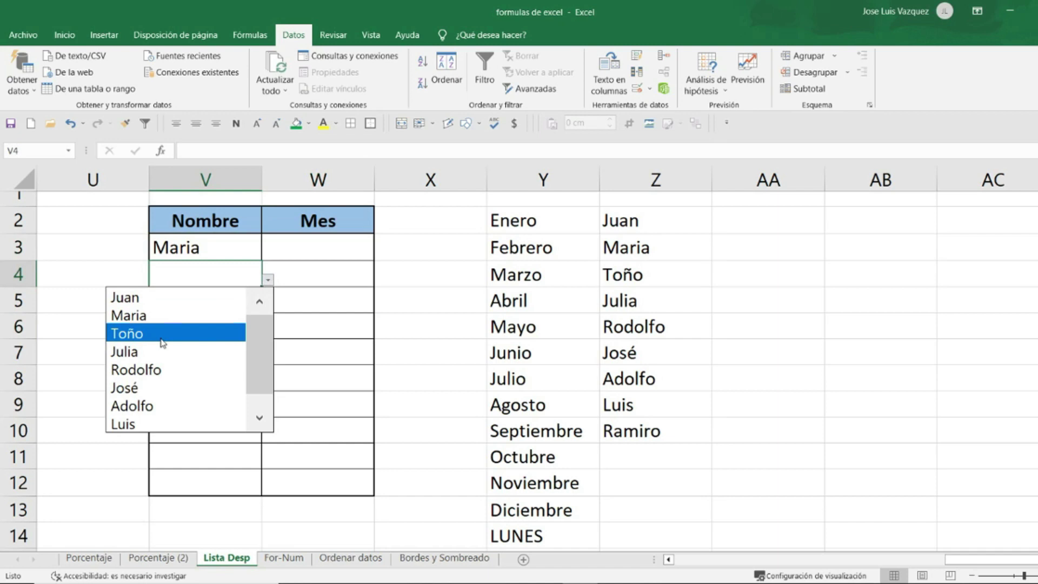
click(162, 333)
click(243, 258)
Step: Enter 'dd' in V5 to test rejection, discard it, and reselect V3:V12
click(239, 293)
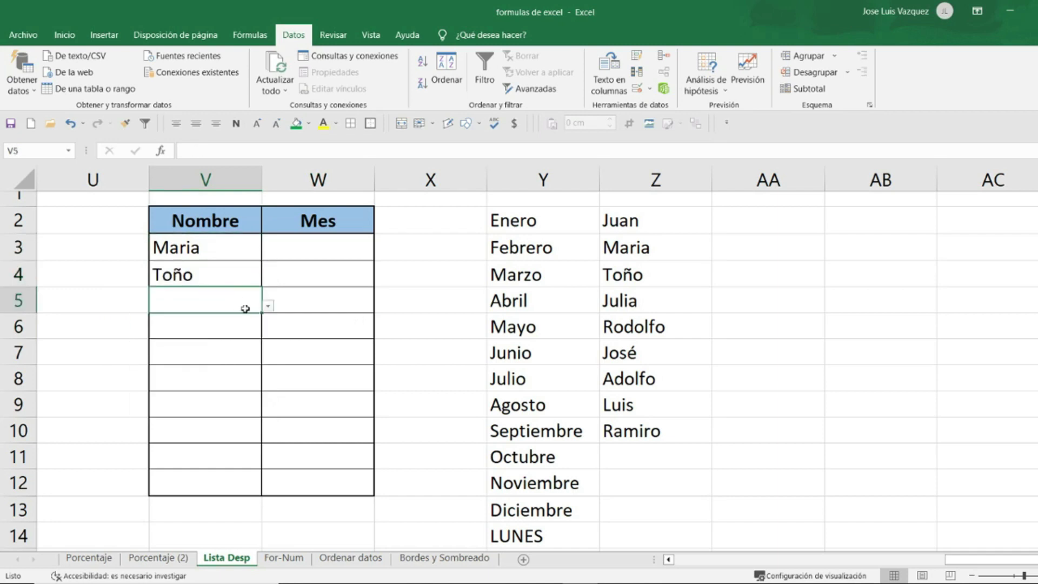
text(dd)
key(Return)
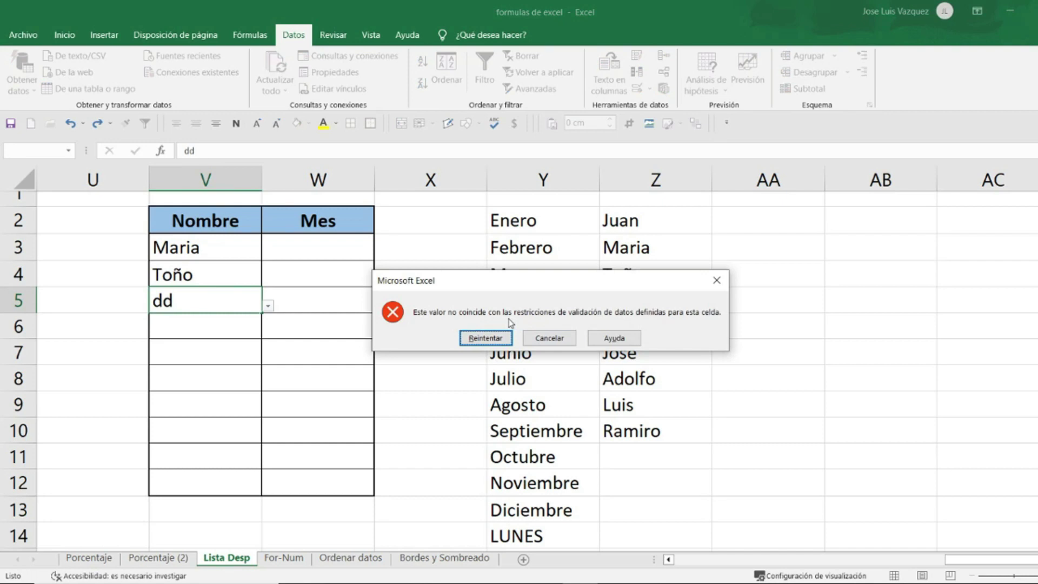
click(548, 338)
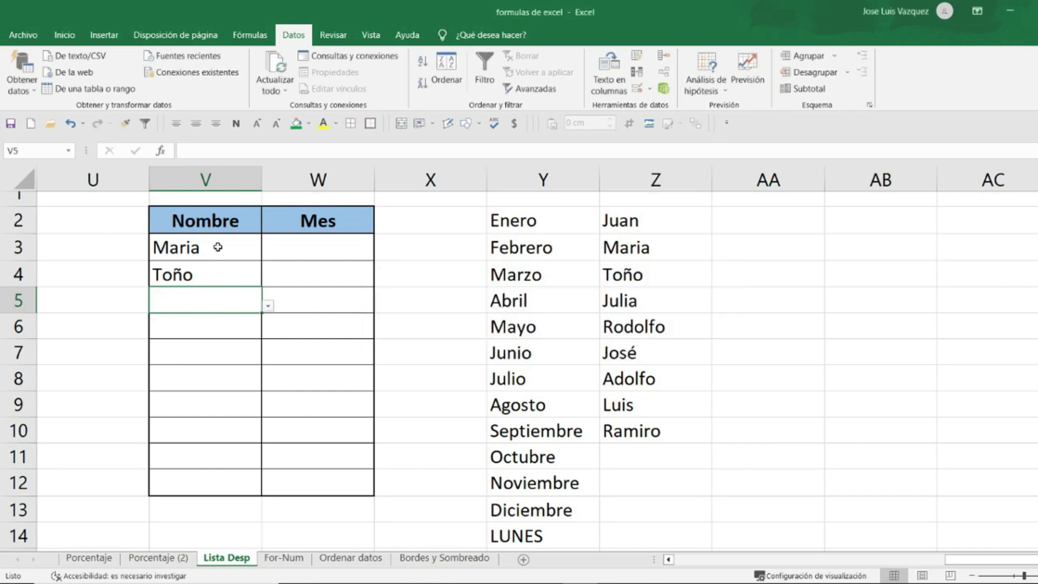
drag(218, 247, 225, 479)
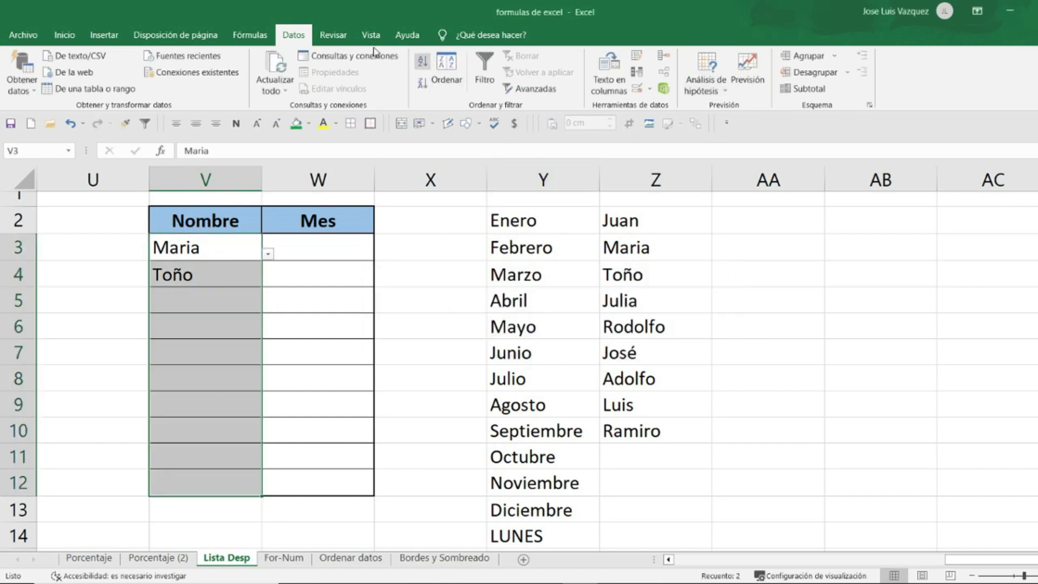
Step: Add an input message titled 'Hola' reading 'selecciona el nombre' to V3:V12
click(636, 90)
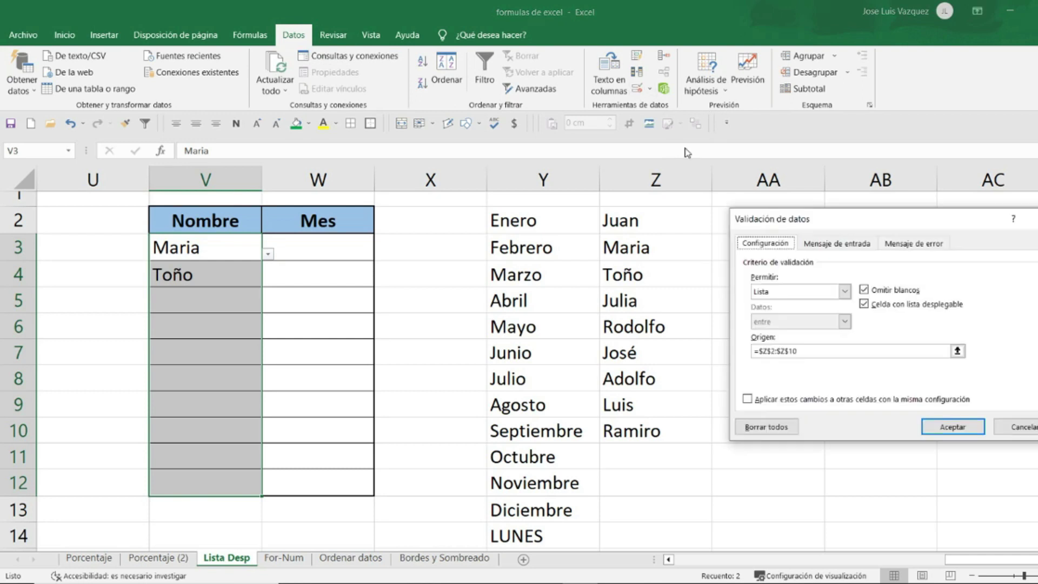
click(841, 247)
click(777, 311)
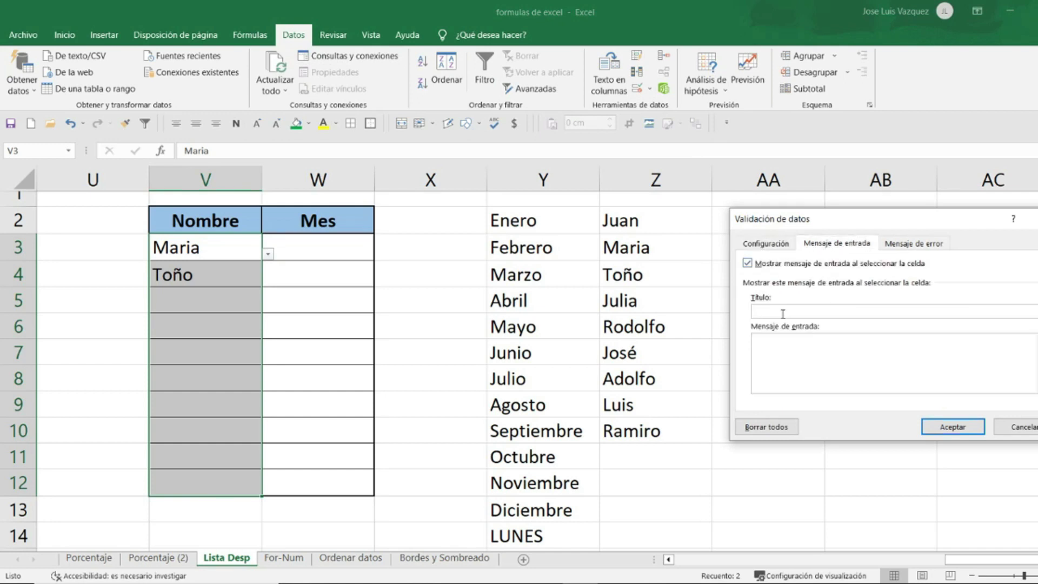
text(Hola)
click(785, 338)
text(selecciona u)
text(el no)
text(mbre)
click(932, 427)
Step: Delete the Maria and Toño entries from V3:V4
click(334, 297)
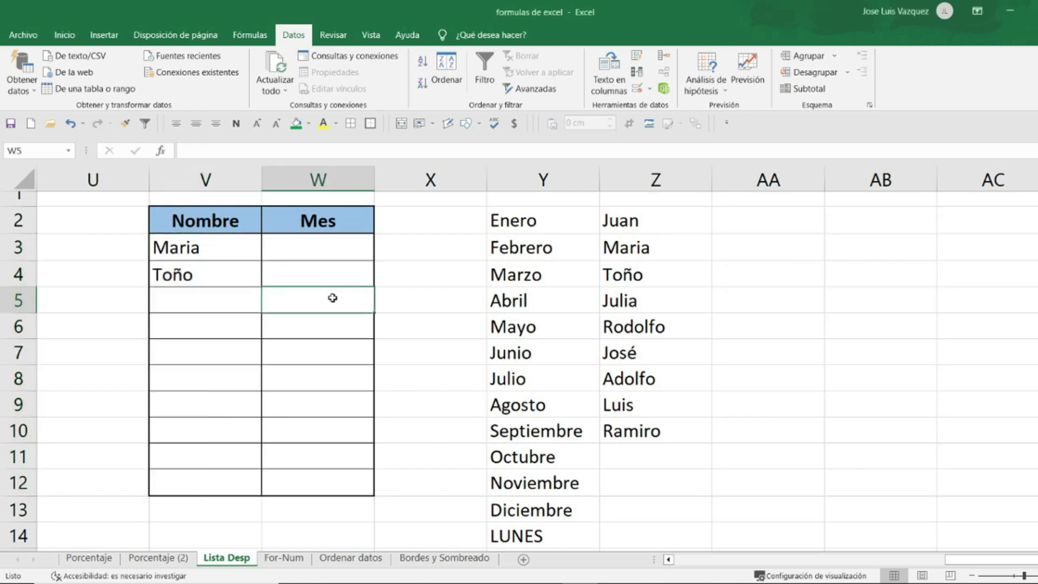
click(224, 256)
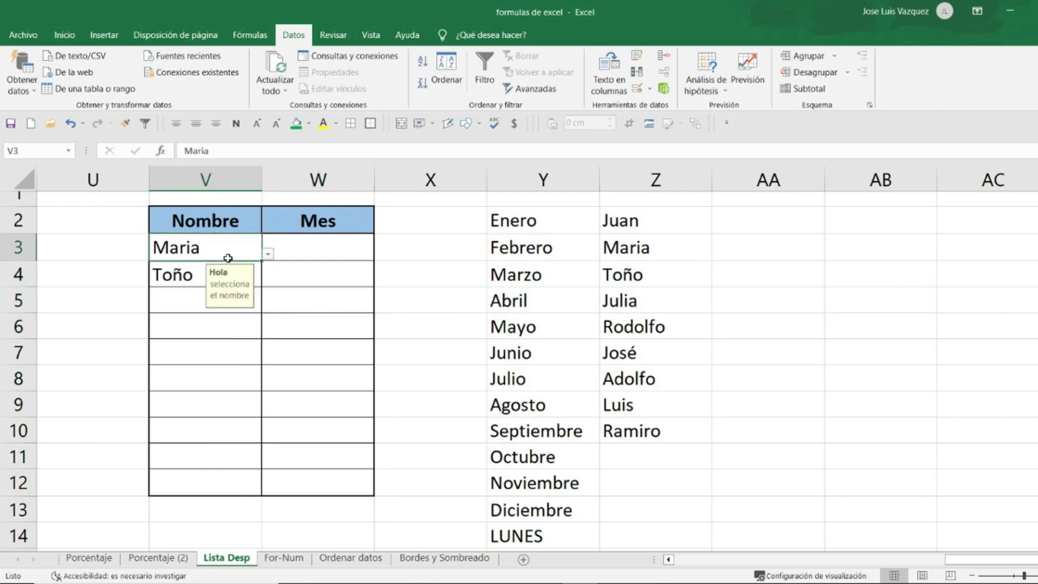
click(199, 268)
drag(186, 253, 185, 275)
key(Delete)
click(316, 301)
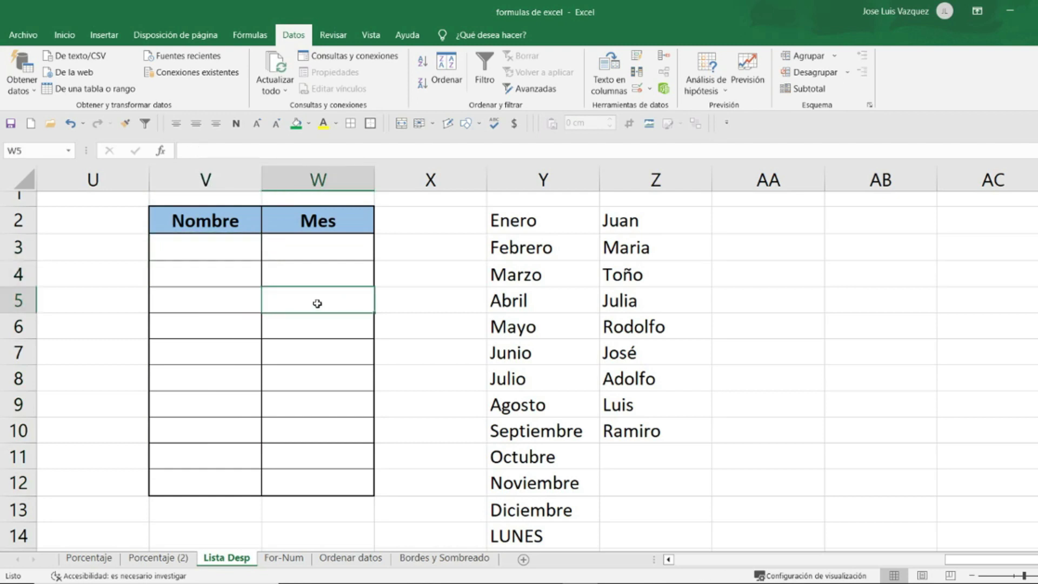
Step: Check the 'Hola' tooltip on V3 and V4 and view V3's name list
click(232, 252)
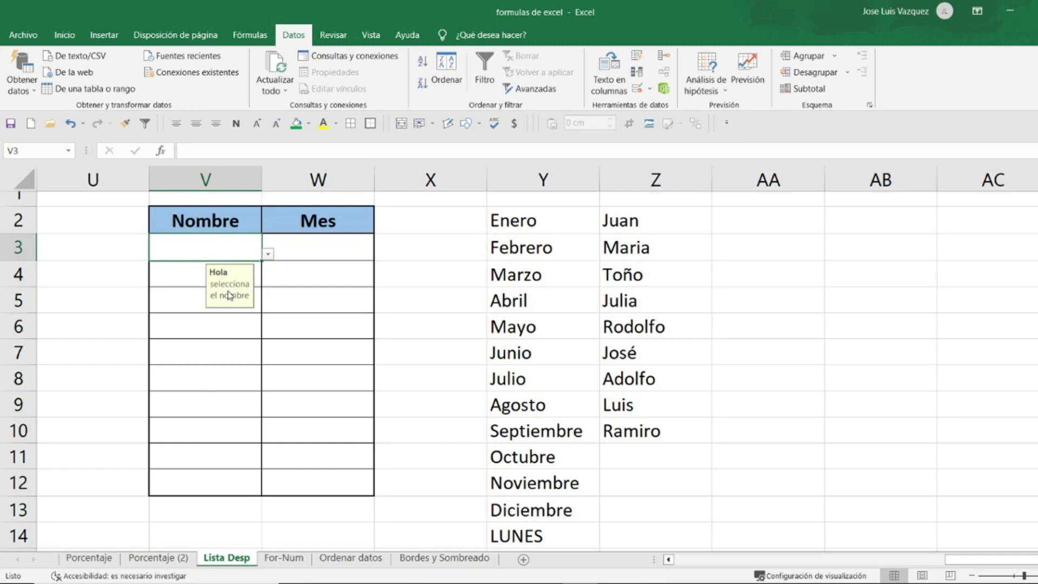
click(289, 284)
click(236, 259)
click(174, 273)
click(181, 297)
click(182, 271)
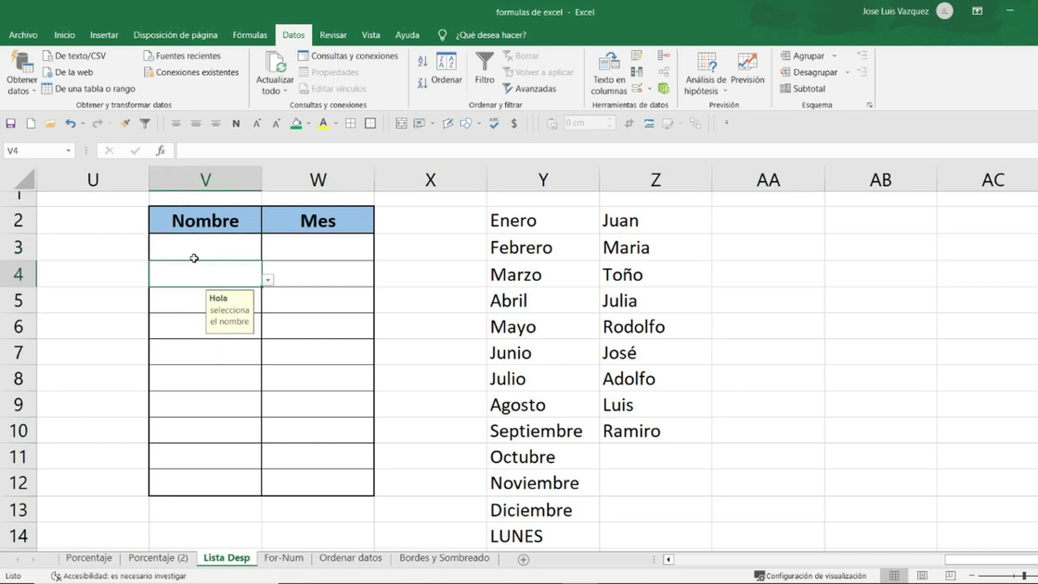
click(194, 258)
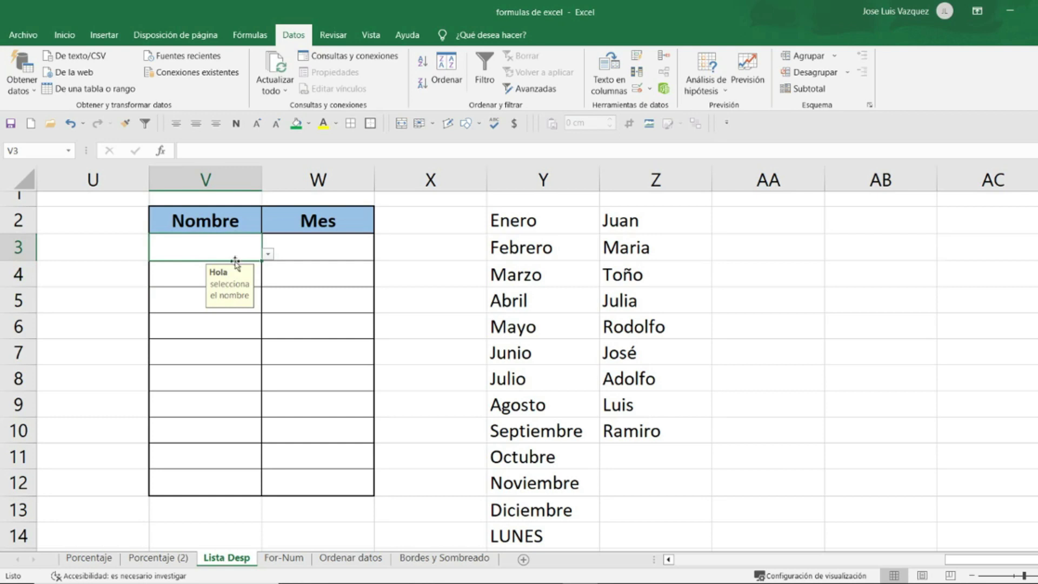
click(268, 254)
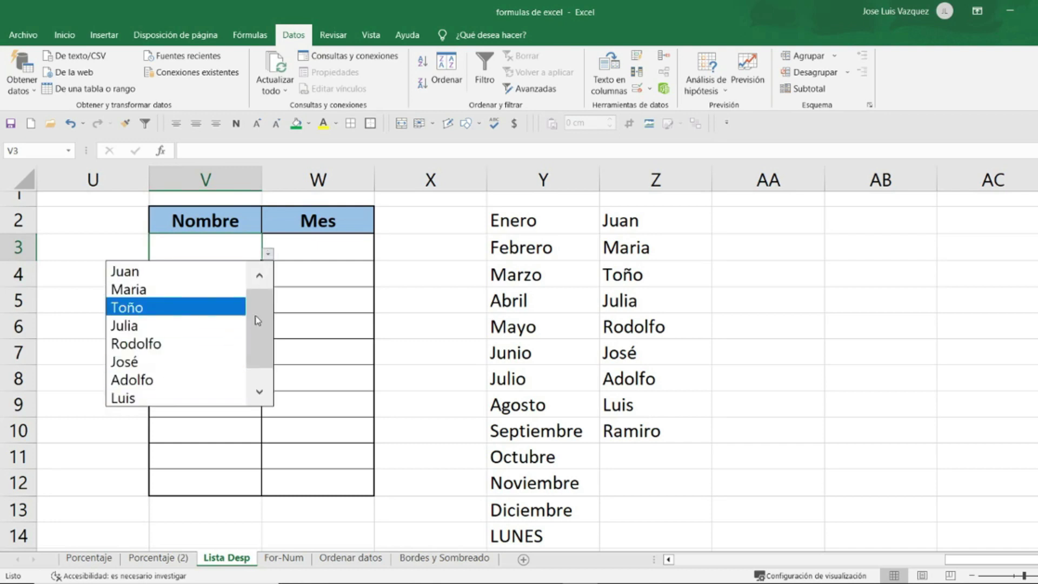
key(Escape)
Step: Enter 'sdf' in V4 to test rejection, cancel it, then reselect V3:V12
click(176, 297)
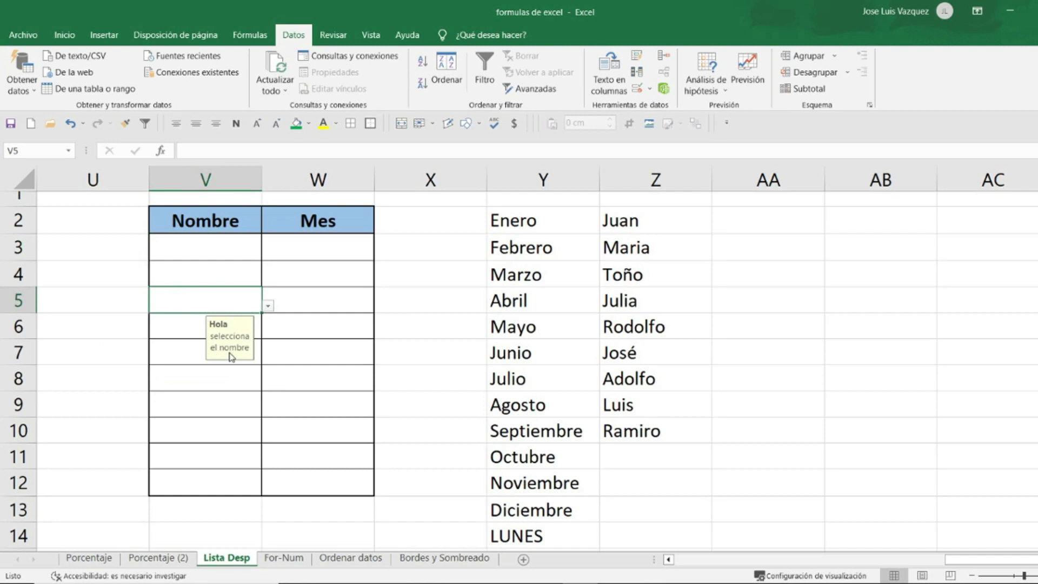
click(317, 302)
click(222, 268)
text(sdf)
click(285, 278)
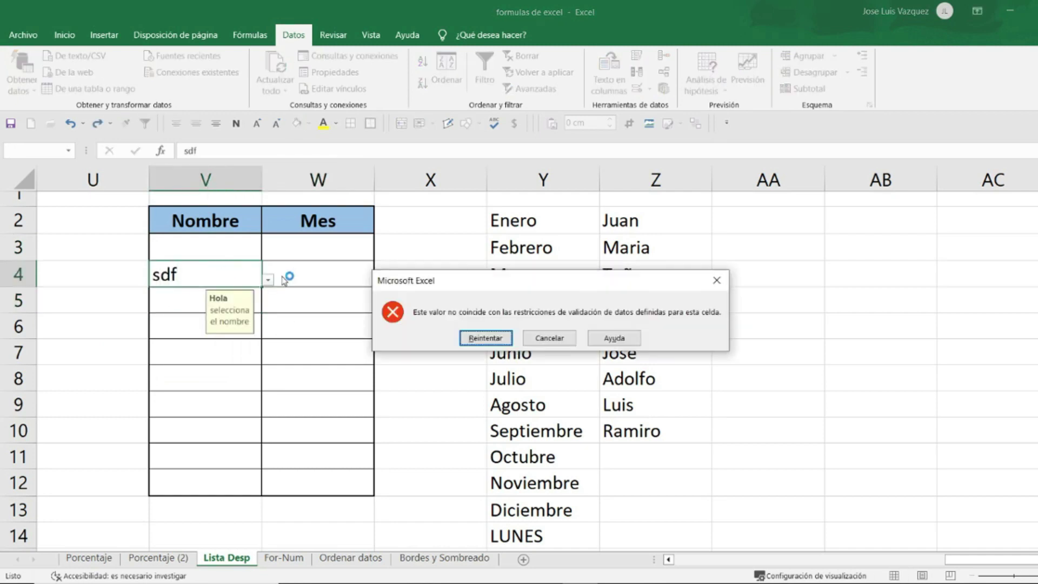
click(485, 338)
key(Escape)
click(274, 326)
click(229, 258)
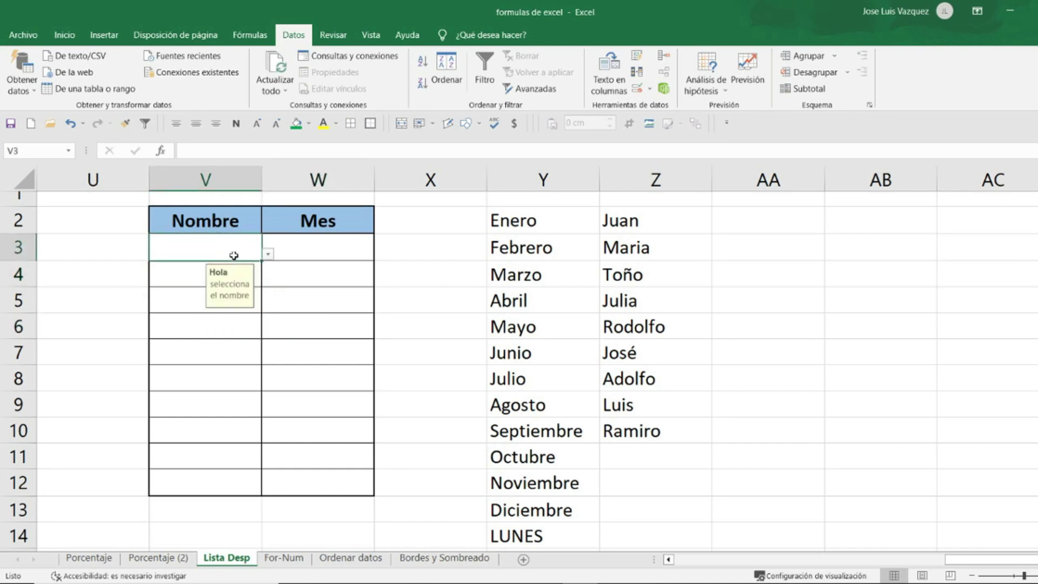
drag(197, 251, 199, 484)
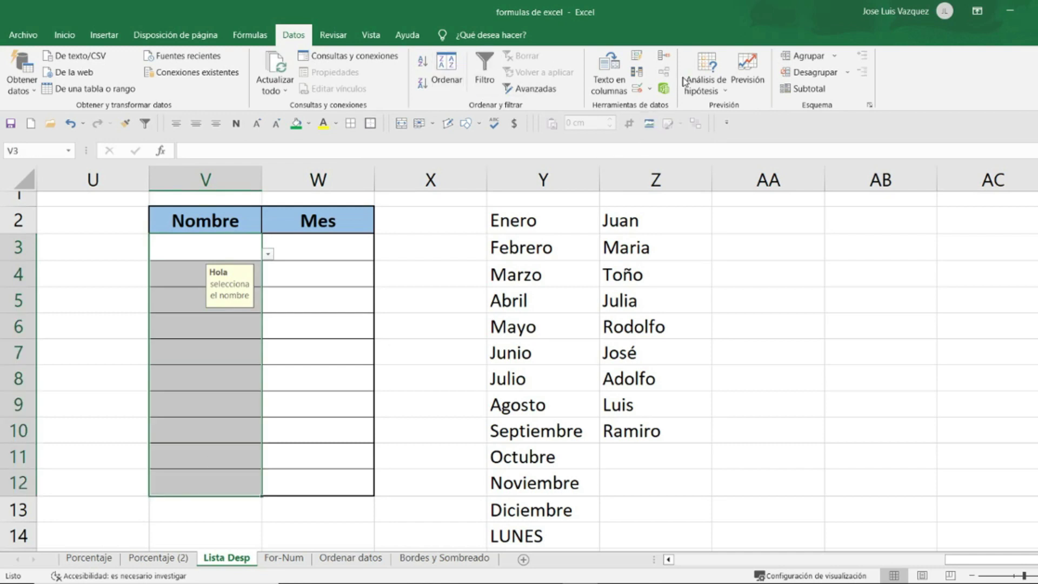
Step: Set the Nombre cells' error alert style to Advertencia
click(637, 89)
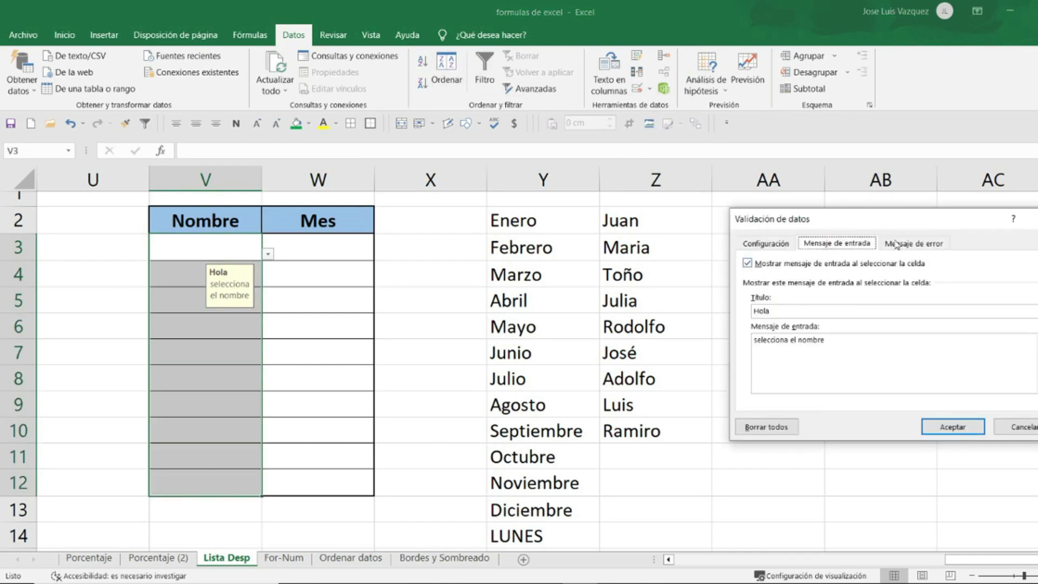
click(922, 246)
click(869, 313)
click(792, 344)
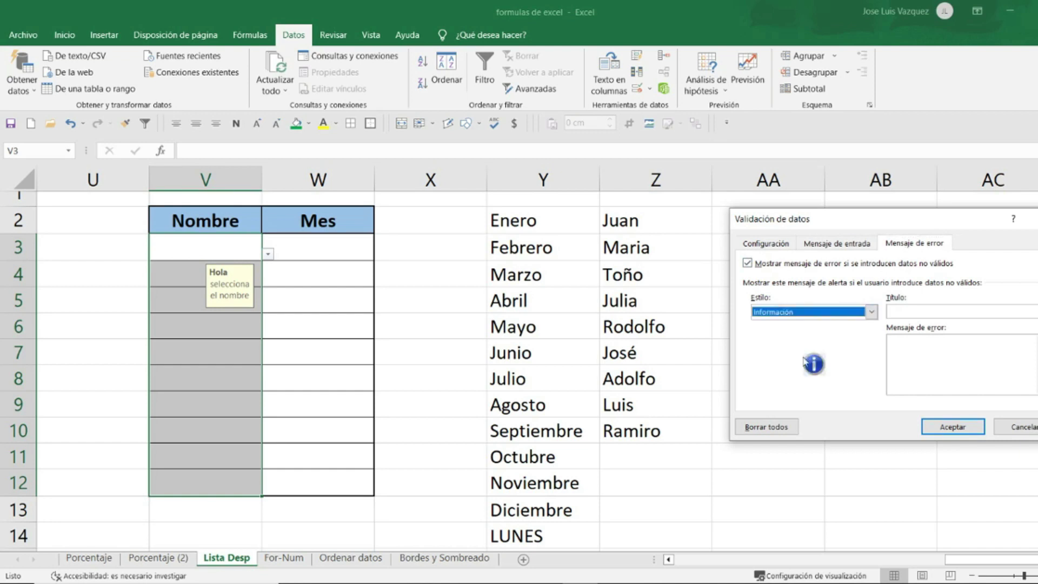
click(871, 312)
click(787, 334)
click(781, 308)
click(780, 324)
click(817, 313)
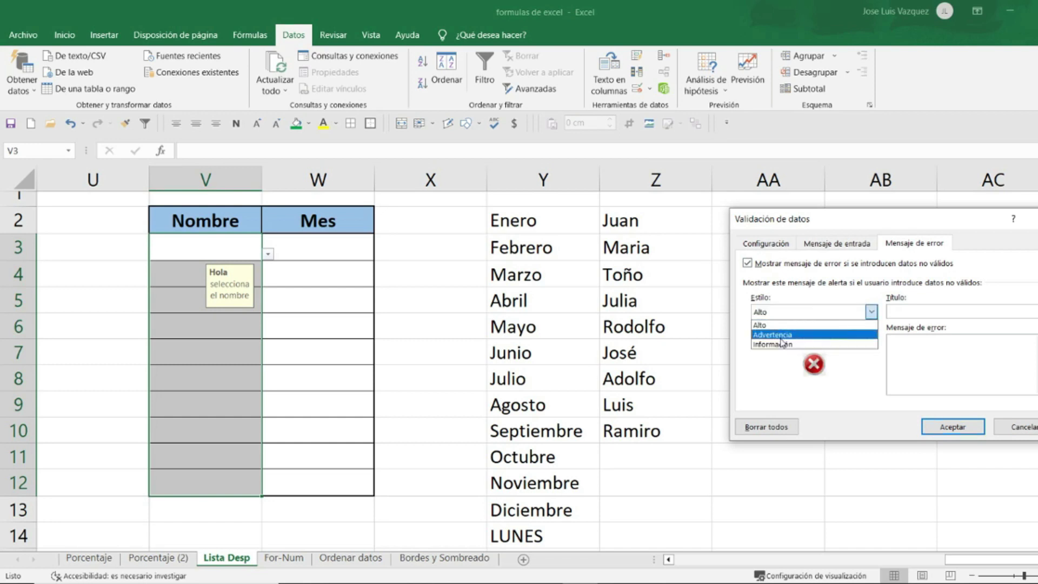
click(780, 334)
Step: Title the alert 'NO!!!' with message 'debes seleccionar un nombre de la lista' and apply
click(908, 309)
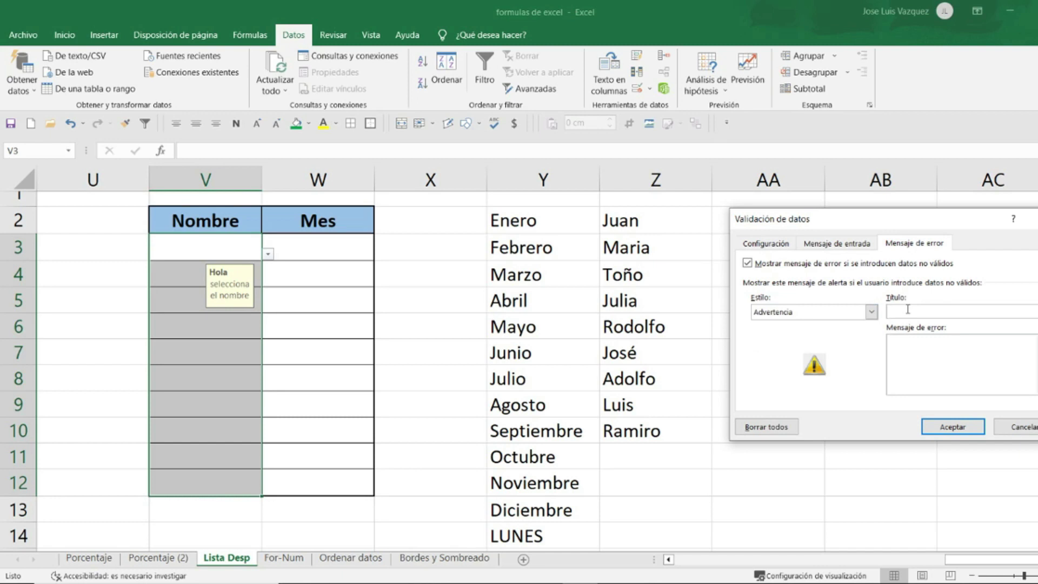
text(NO)
text(!)
text(lecc)
key(BackSpace)
key(BackSpace)
key(BackSpace)
key(BackSpace)
text(debes seleccionar un nombre)
text( de la lista)
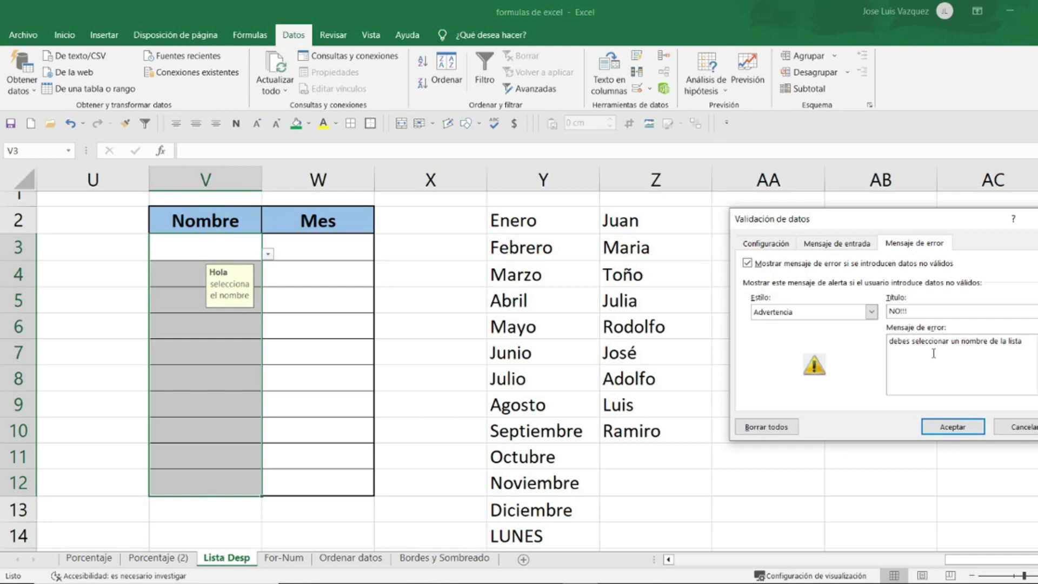
click(939, 422)
click(324, 266)
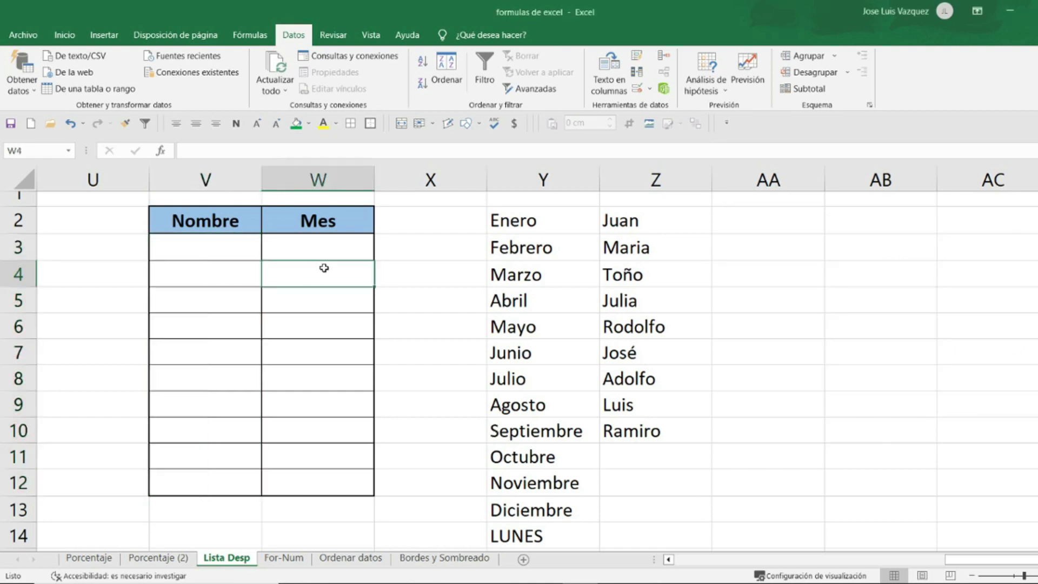
click(213, 253)
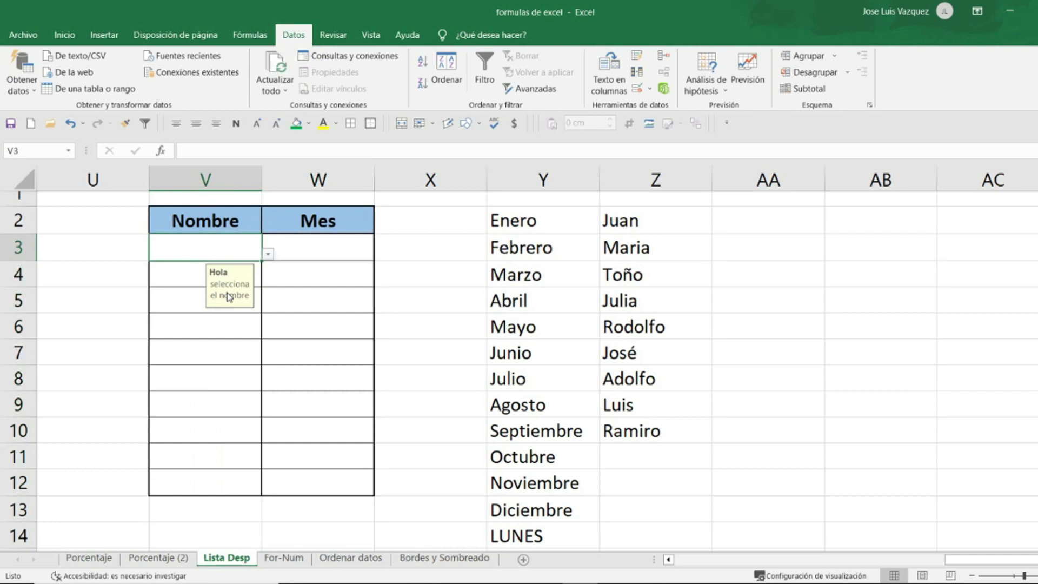
text(kevin)
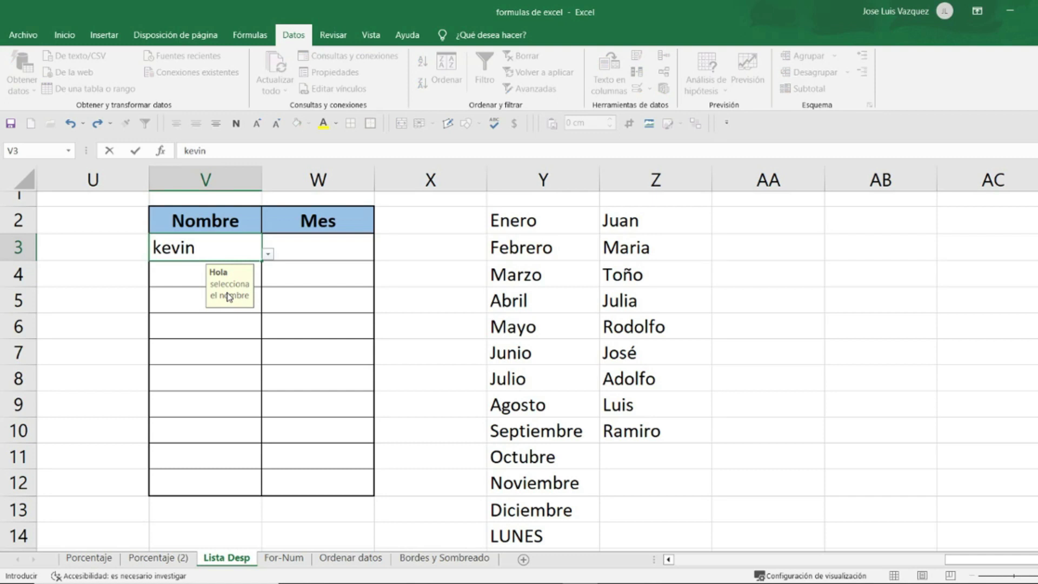
key(Return)
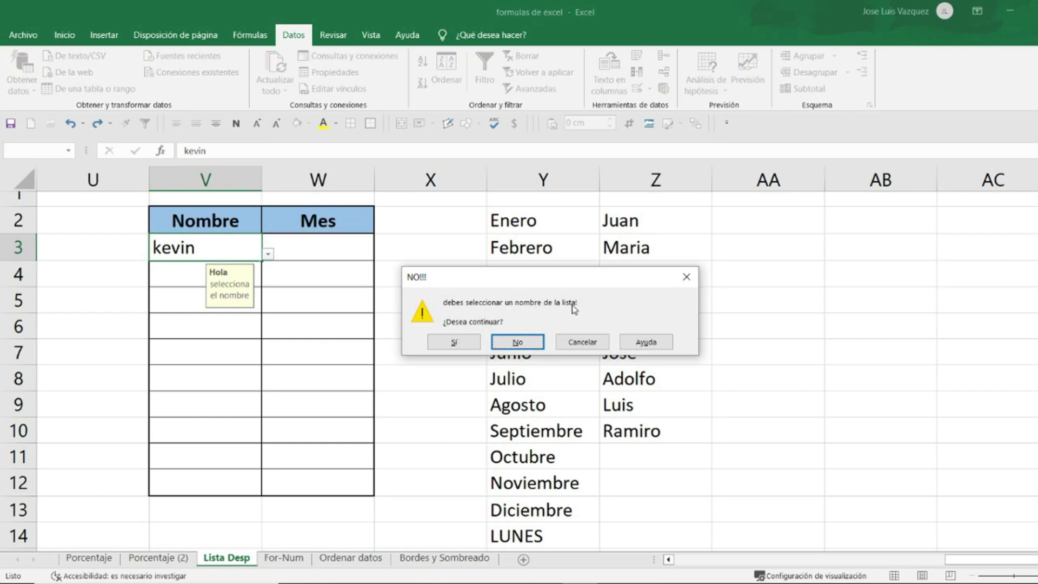
click(580, 344)
click(267, 255)
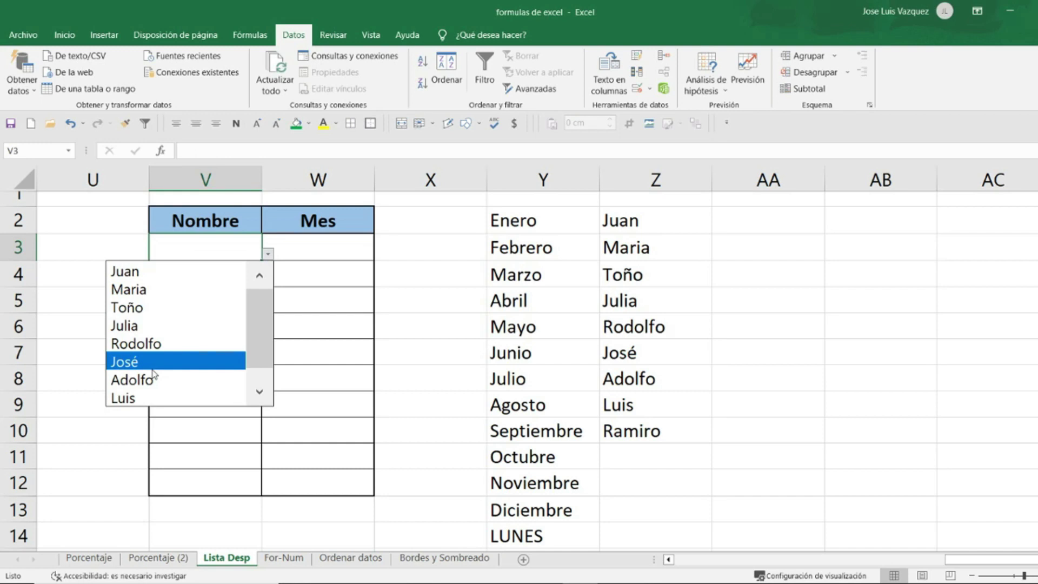
key(Escape)
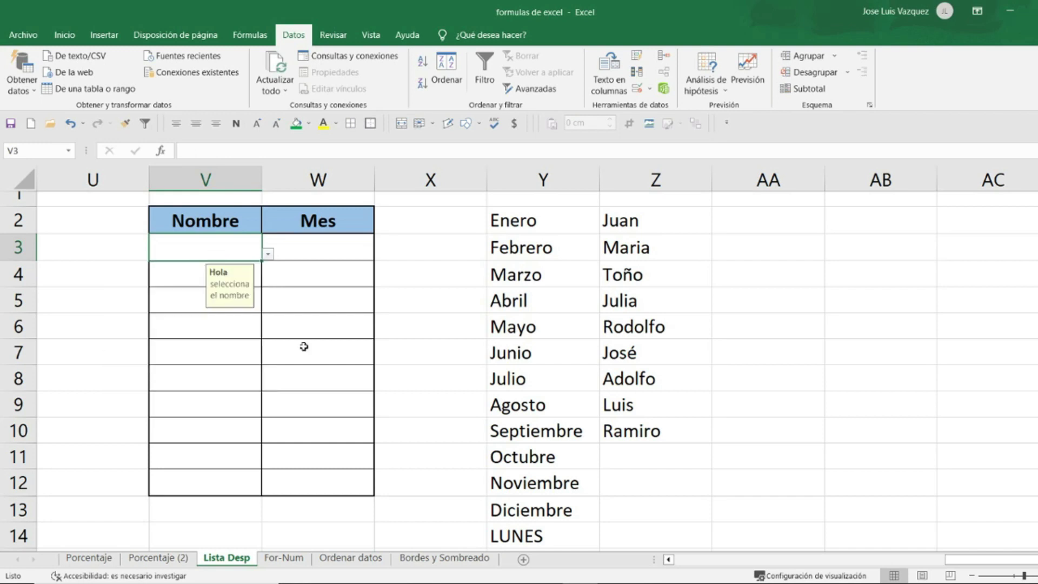